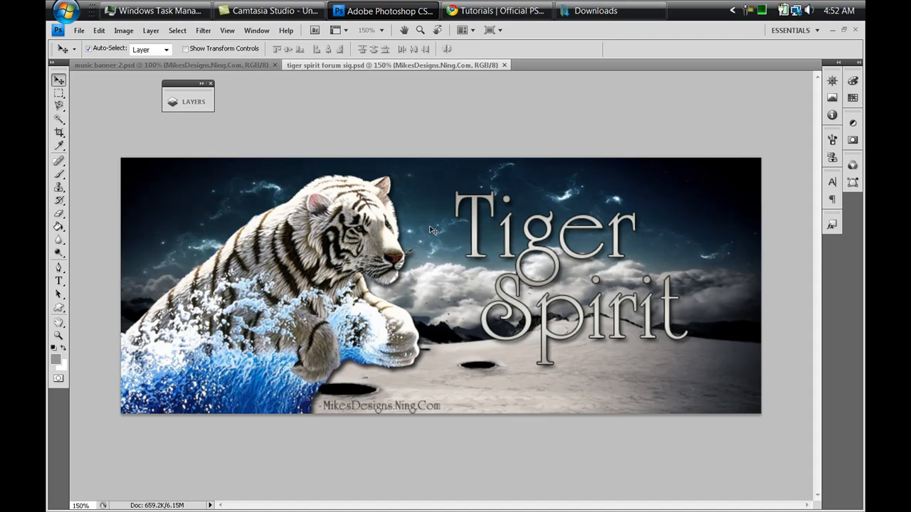
# Create a new blank document 750 pixels wide and 300 pixels high.
pyautogui.click(80, 31)
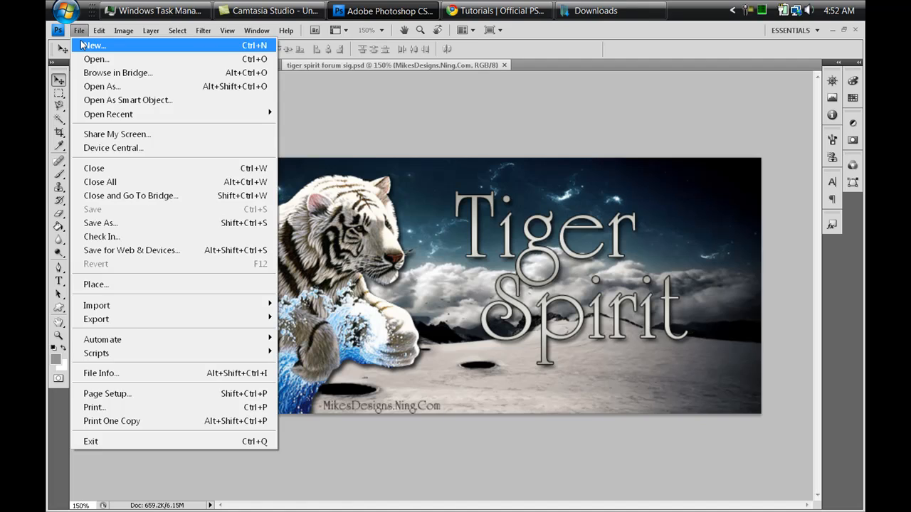
pyautogui.click(92, 44)
pyautogui.doubleClick(425, 179)
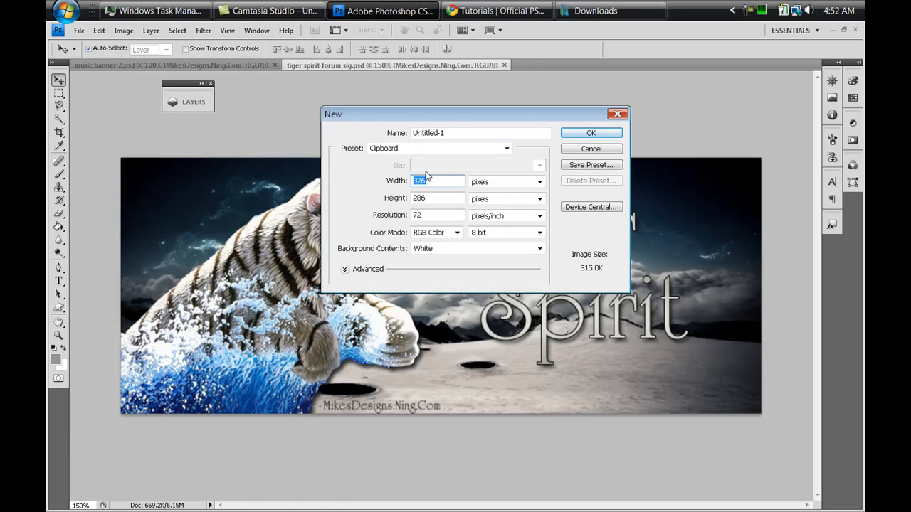
pyautogui.write('750')
pyautogui.doubleClick(454, 197)
pyautogui.write('300')
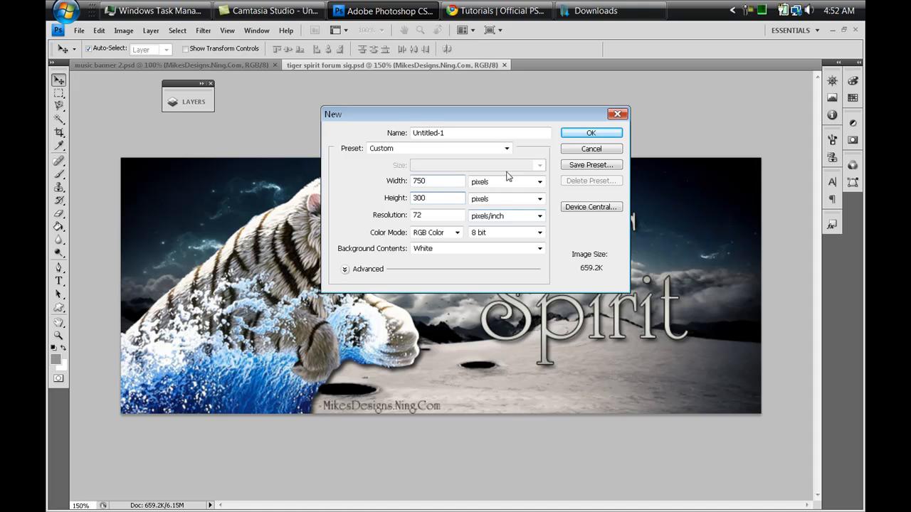
pyautogui.click(571, 135)
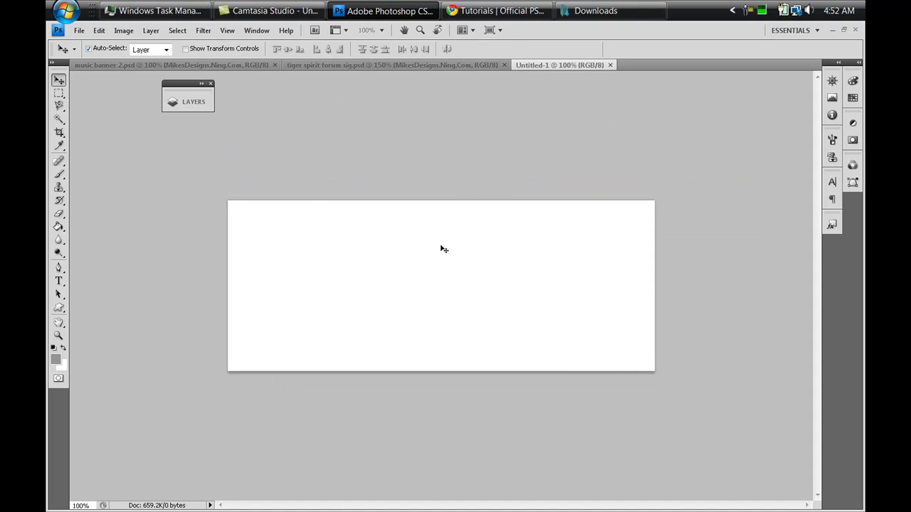
# Set the new document's zoom level to 150%.
pyautogui.click(381, 30)
pyautogui.click(367, 30)
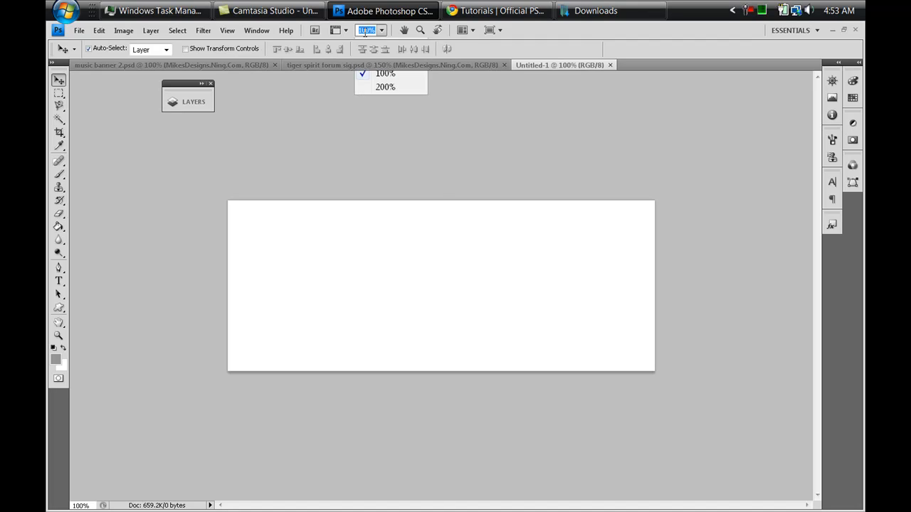
pyautogui.write('1')
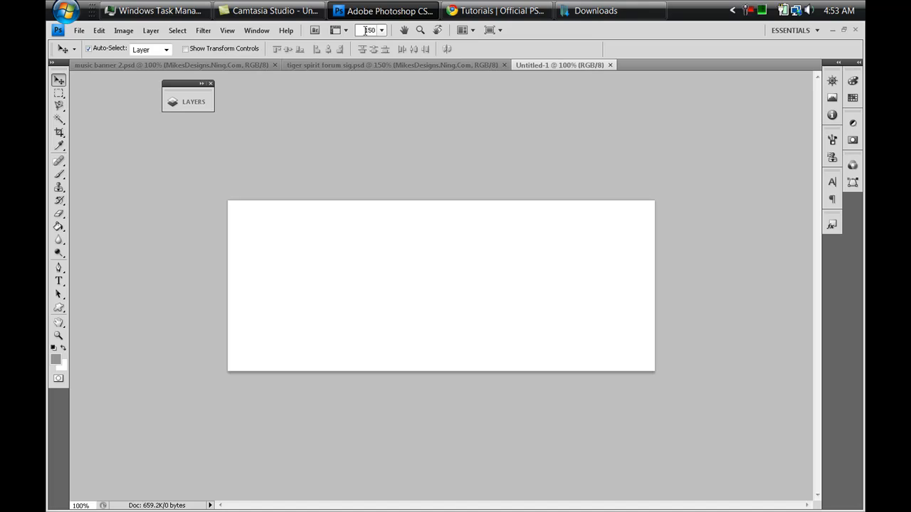
pyautogui.write('50')
pyautogui.press('Return')
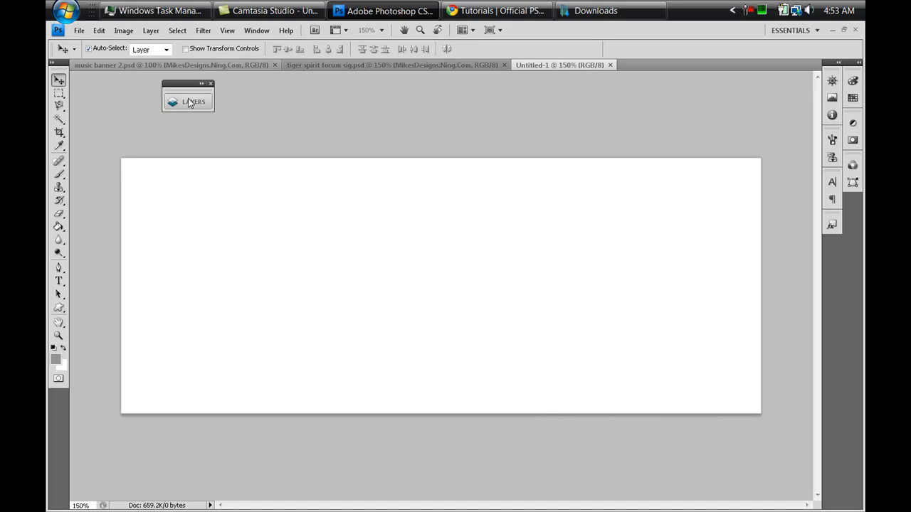
# Place the image 74074 from the desktop wallpapers folder in Pictures onto the blank canvas.
pyautogui.click(79, 30)
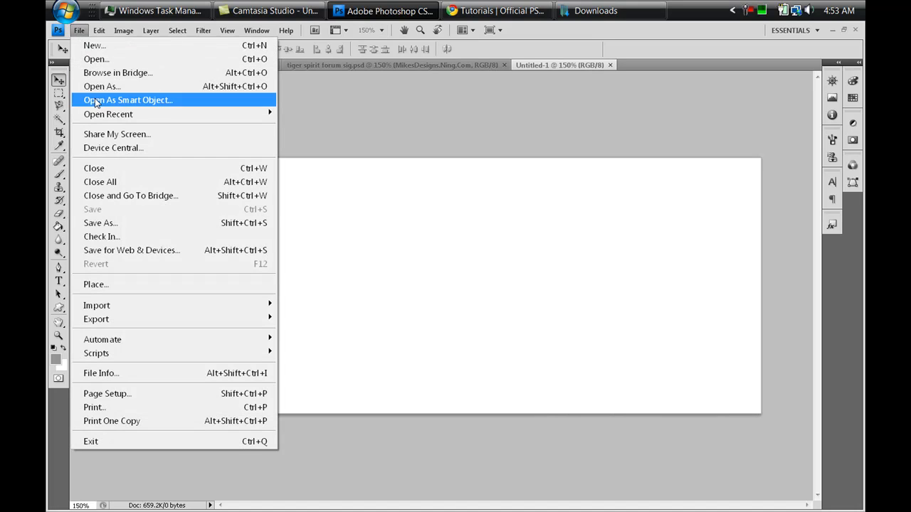
pyautogui.click(123, 281)
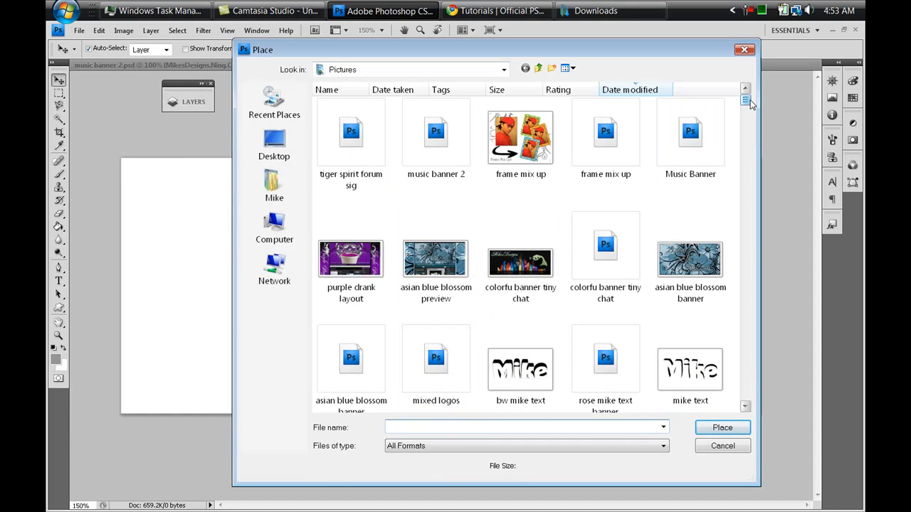
pyautogui.moveTo(745, 101); pyautogui.dragTo(745, 395)
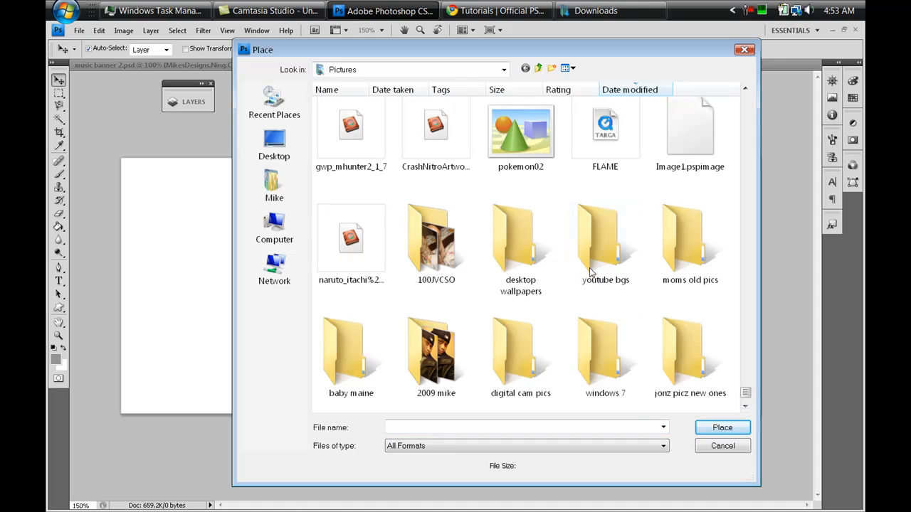
pyautogui.scroll(-4, 590, 273)
pyautogui.scroll(3, 499, 154)
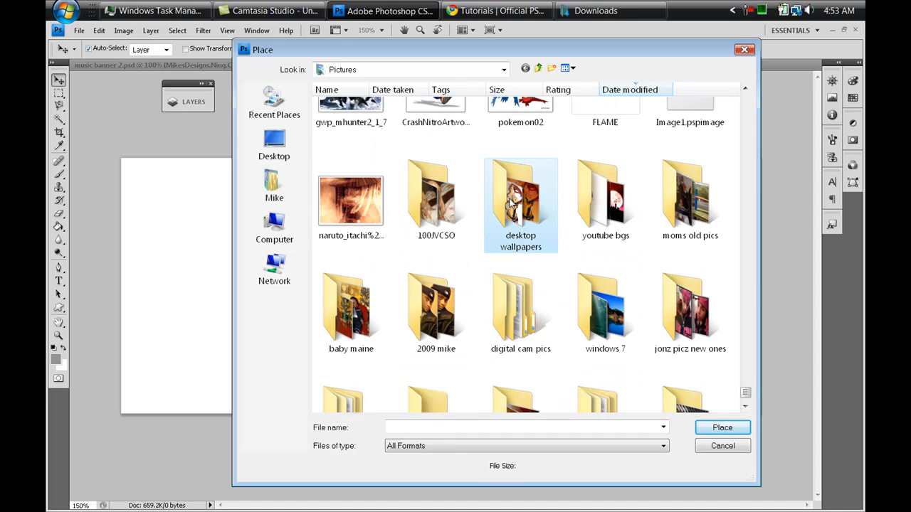
pyautogui.doubleClick(509, 202)
pyautogui.scroll(-3, 478, 304)
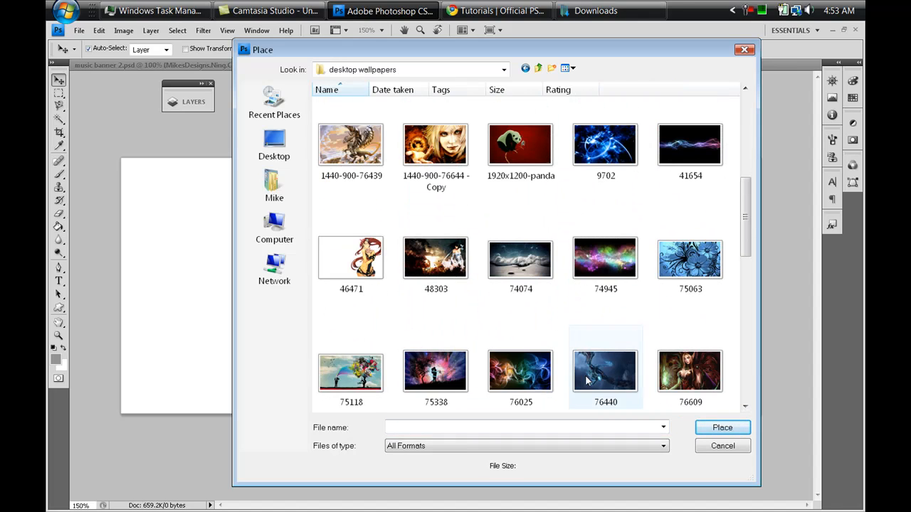
pyautogui.click(520, 260)
pyautogui.click(725, 428)
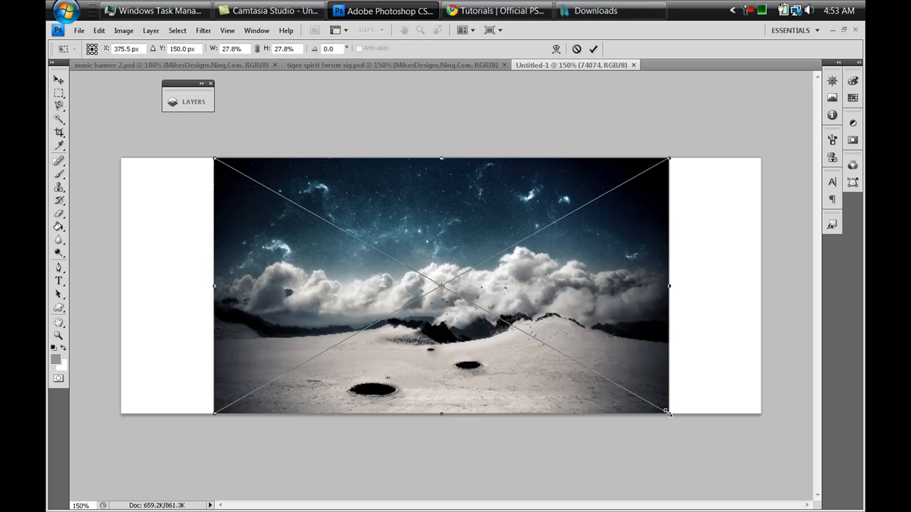
# Scale the placed landscape to about 39.7% width and 38.9% height so it covers the whole canvas.
pyautogui.moveTo(672, 411); pyautogui.dragTo(772, 442)
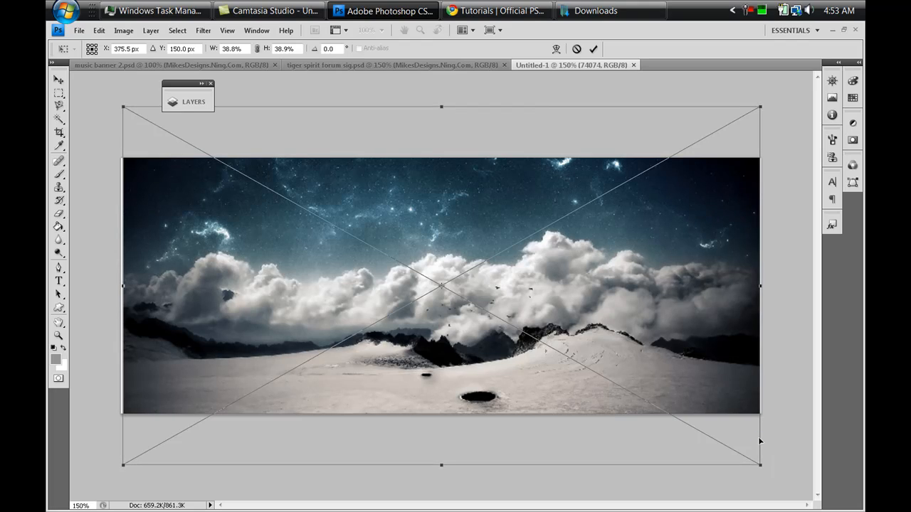
pyautogui.press('Return')
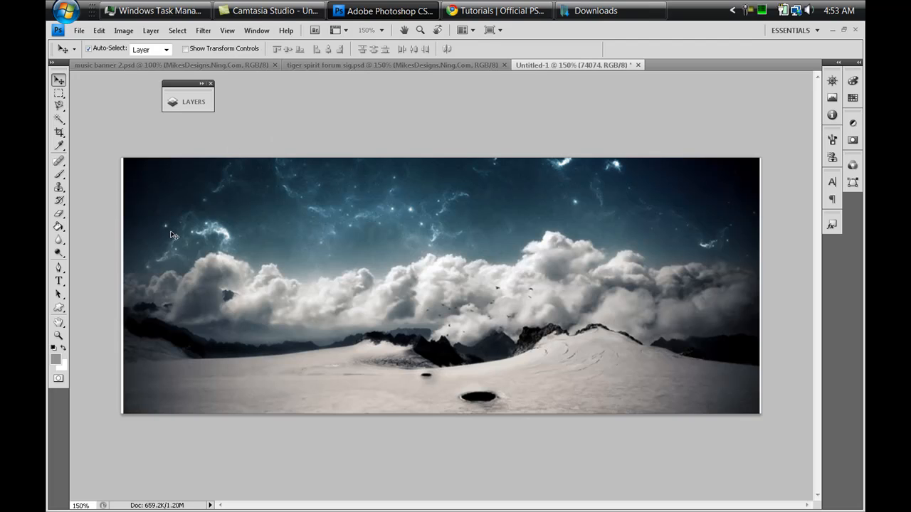
pyautogui.hotkey('ctrl', 't')
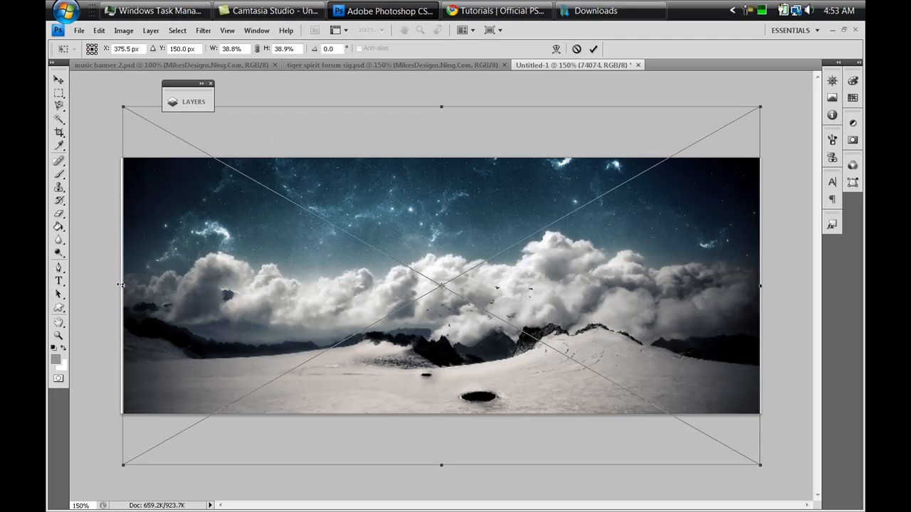
pyautogui.moveTo(118, 284); pyautogui.dragTo(117, 285)
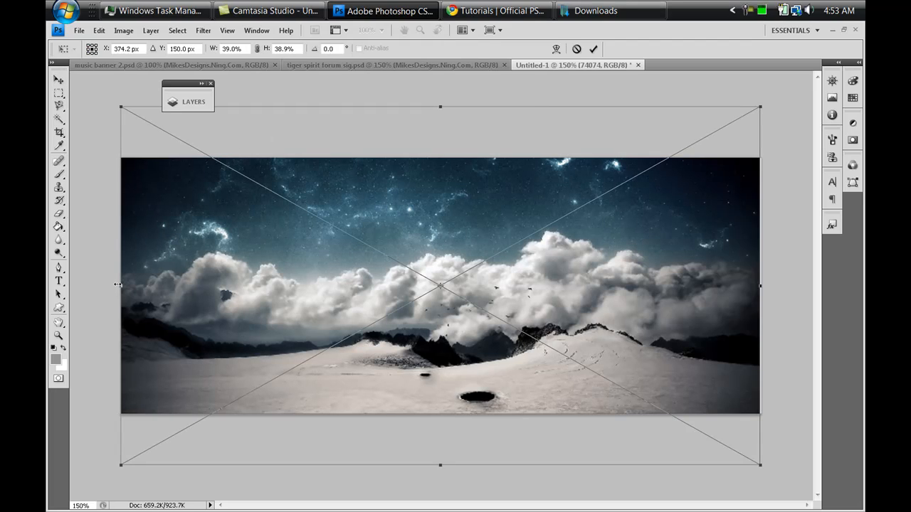
pyautogui.moveTo(760, 286); pyautogui.dragTo(769, 286)
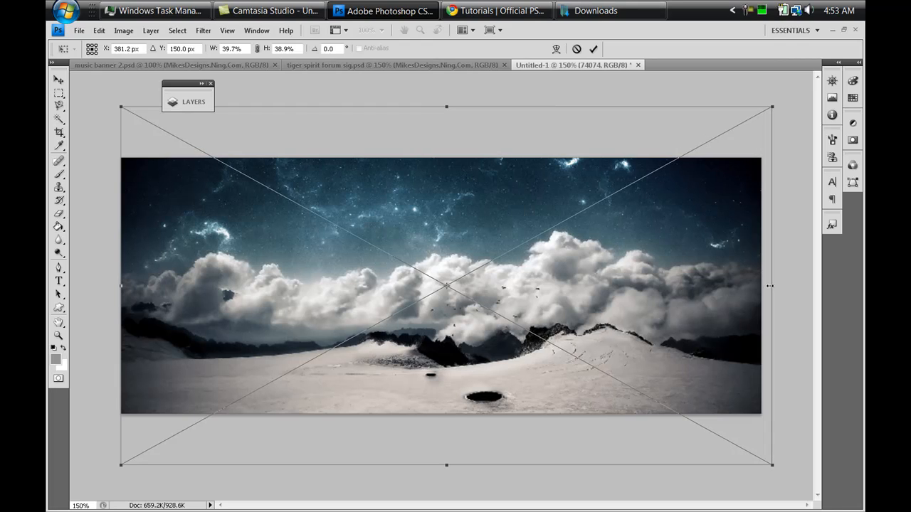
pyautogui.press('Return')
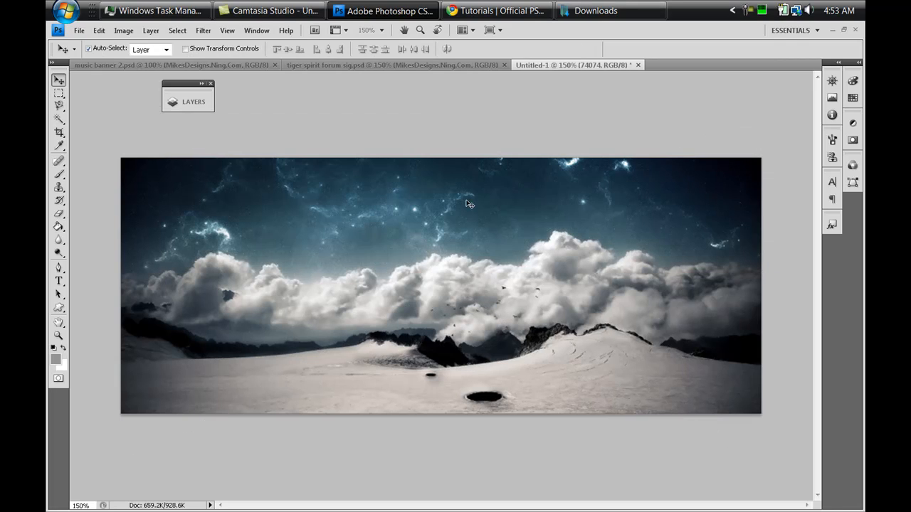
# Start placing a second image and open the Downloads folder as its source.
pyautogui.click(79, 31)
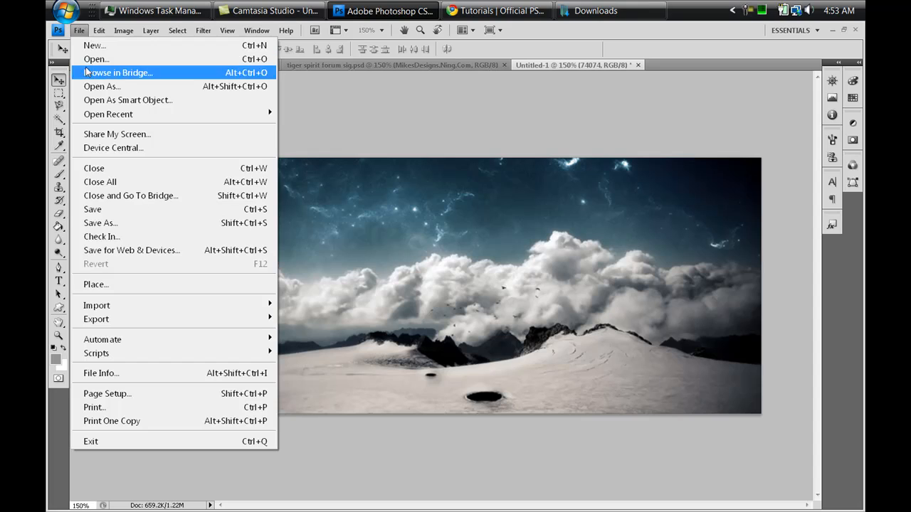
pyautogui.click(116, 284)
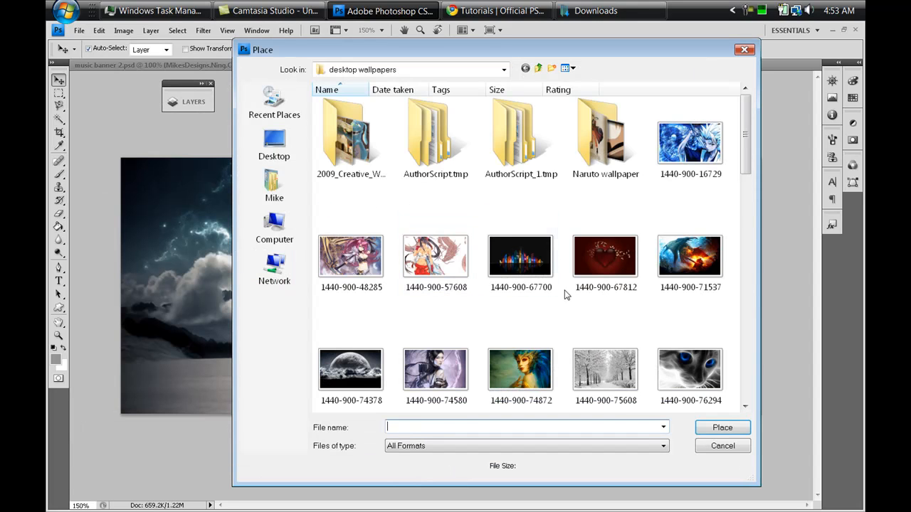
pyautogui.scroll(-5, 567, 319)
pyautogui.scroll(-3, 567, 319)
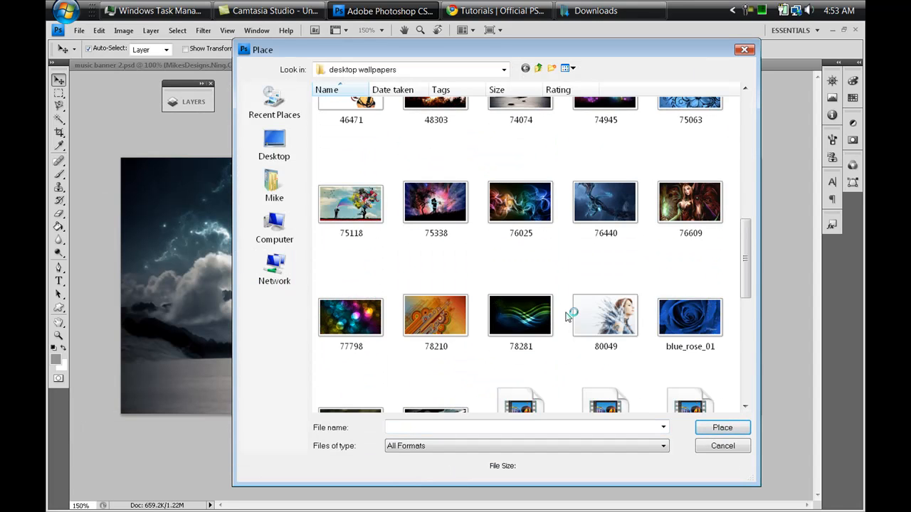
pyautogui.scroll(-3, 569, 313)
pyautogui.scroll(3, 567, 307)
pyautogui.scroll(3, 533, 272)
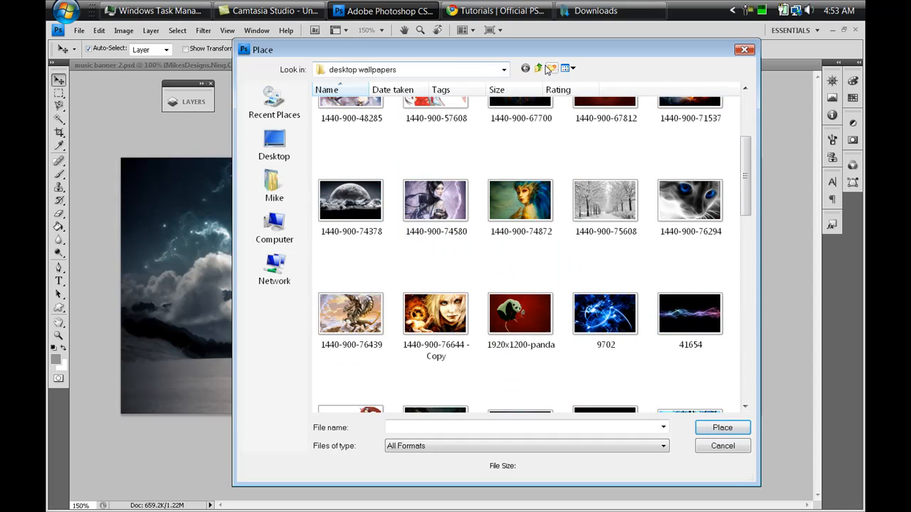
pyautogui.click(287, 171)
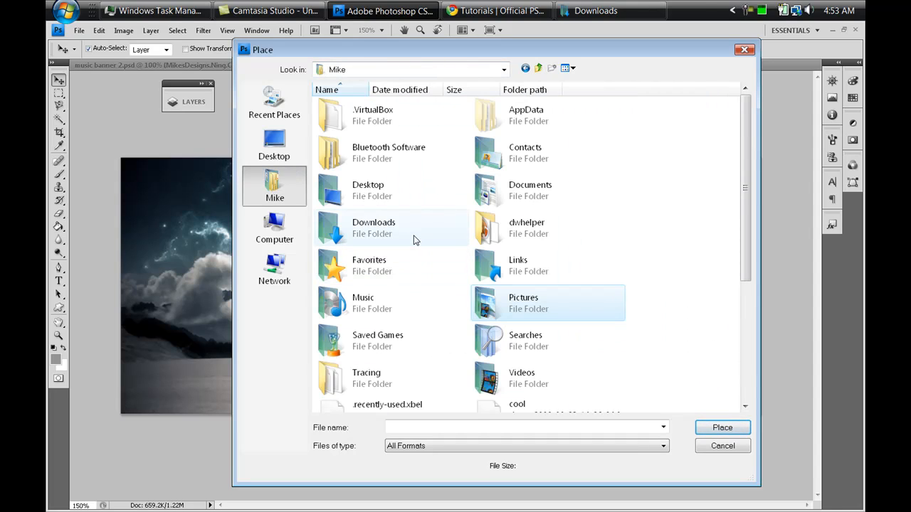
pyautogui.doubleClick(415, 240)
# Place the Tiger image over the landscape background at its default size and position.
pyautogui.scroll(-3, 424, 254)
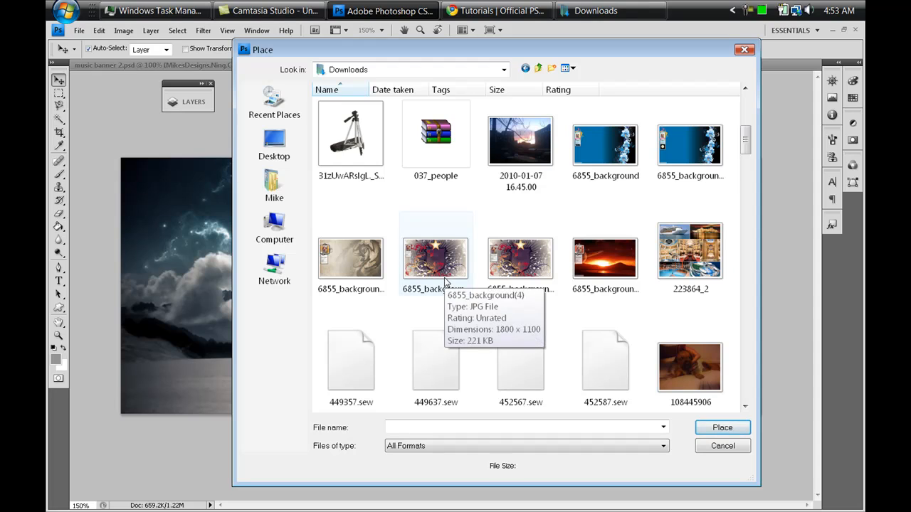
pyautogui.scroll(-12, 444, 272)
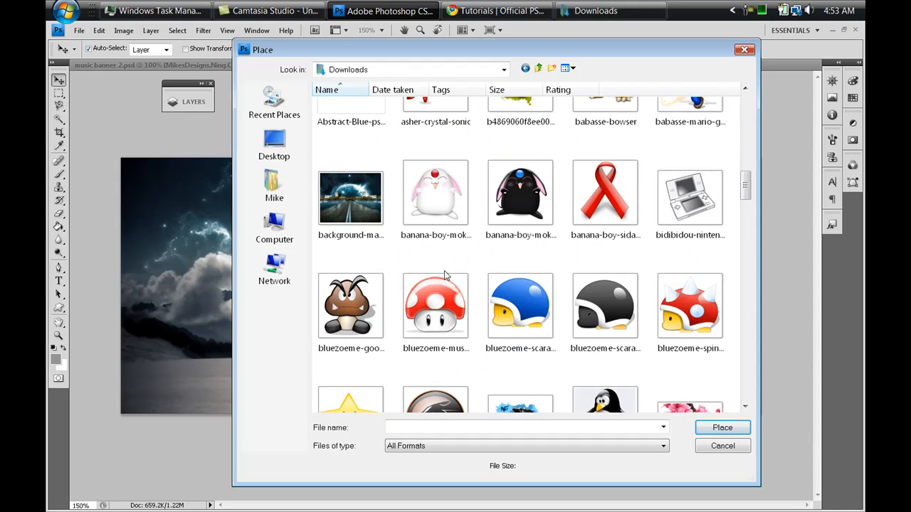
pyautogui.scroll(-15, 446, 269)
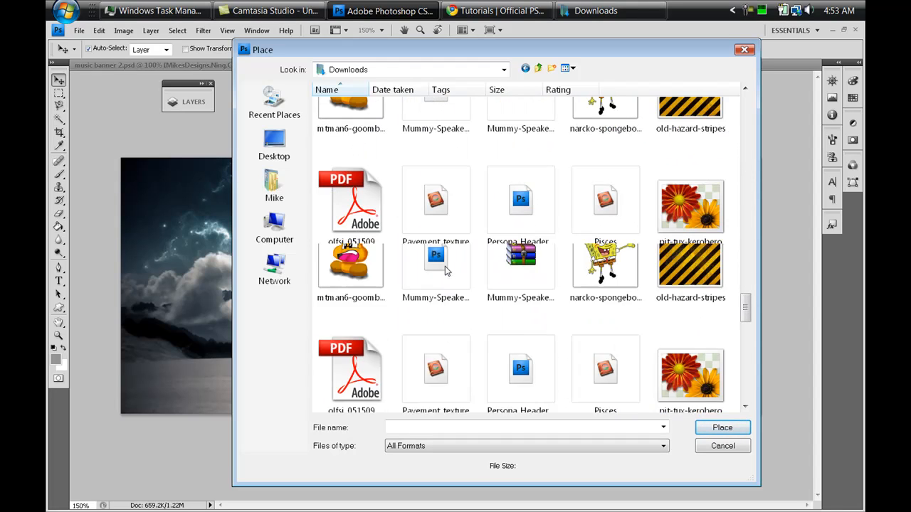
pyautogui.scroll(-5, 456, 267)
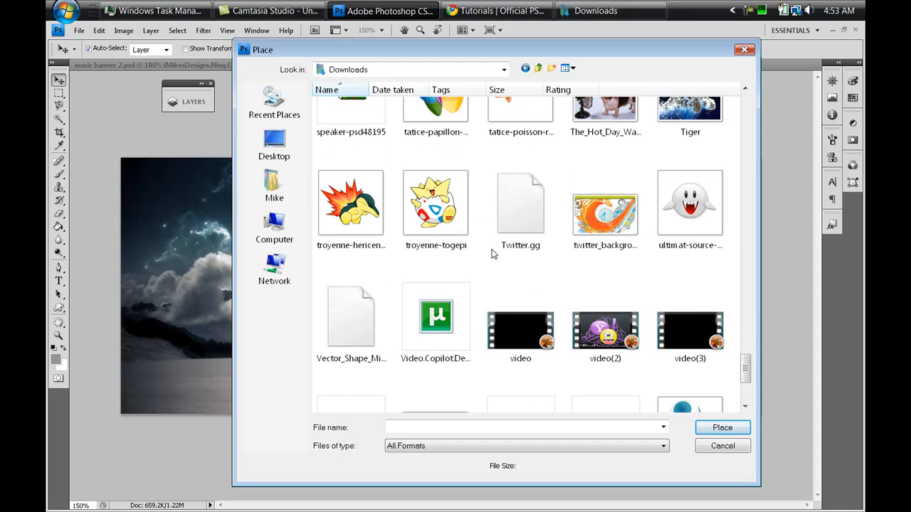
pyautogui.scroll(3, 491, 252)
pyautogui.click(675, 263)
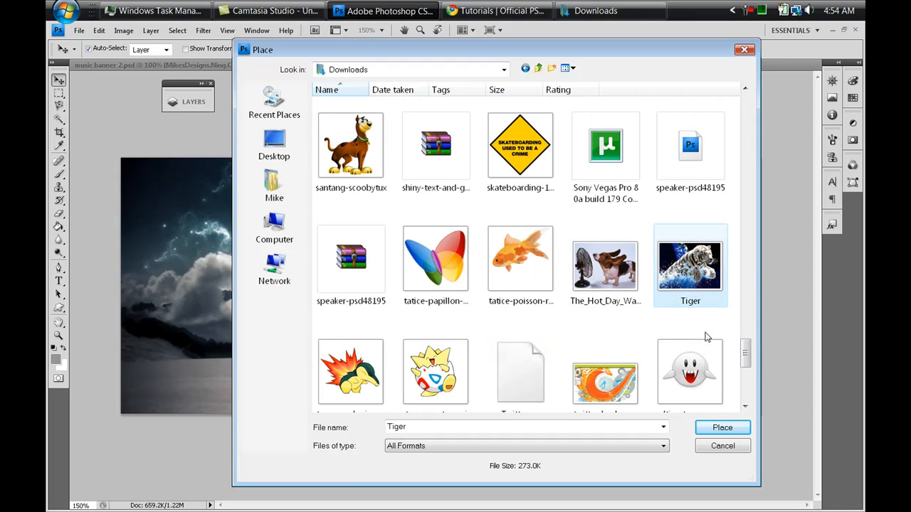
pyautogui.click(721, 427)
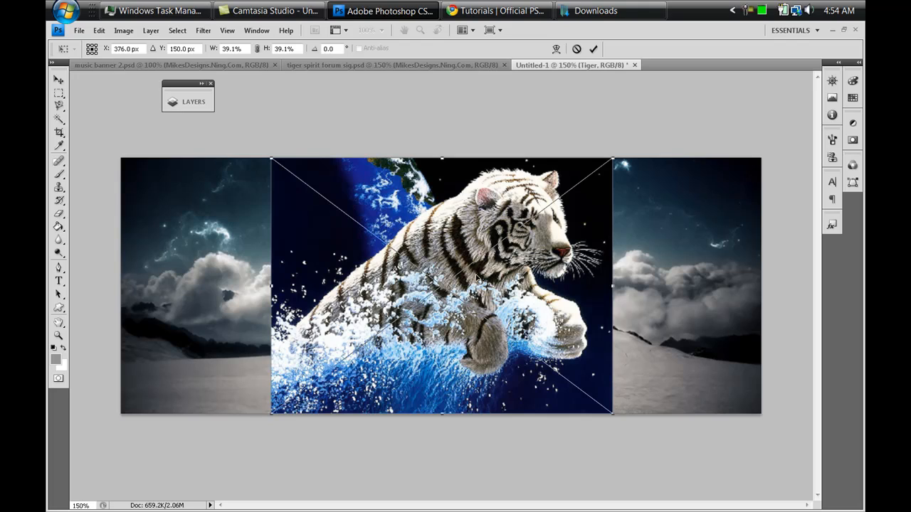
pyautogui.press('Return')
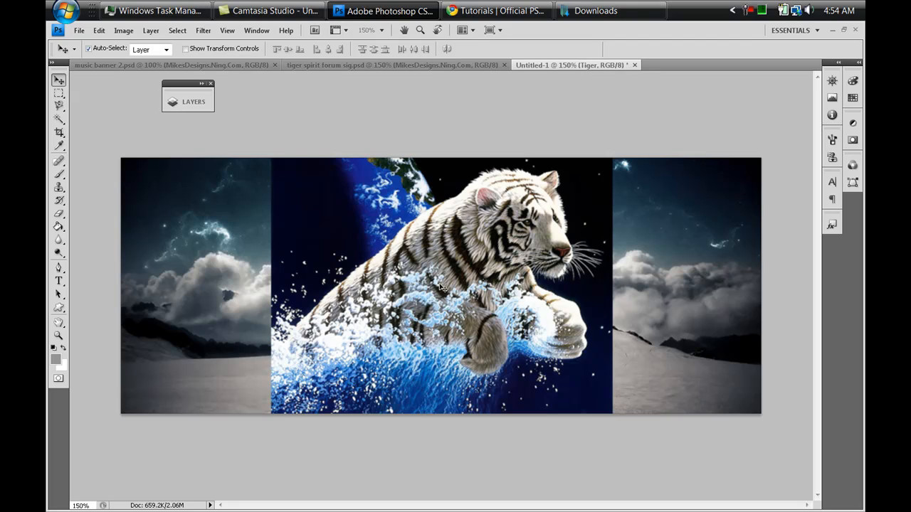
# Select the white tiger together with the water splash around it using the Magnetic Lasso, closing the outline along the image's lower edge.
pyautogui.click(60, 105)
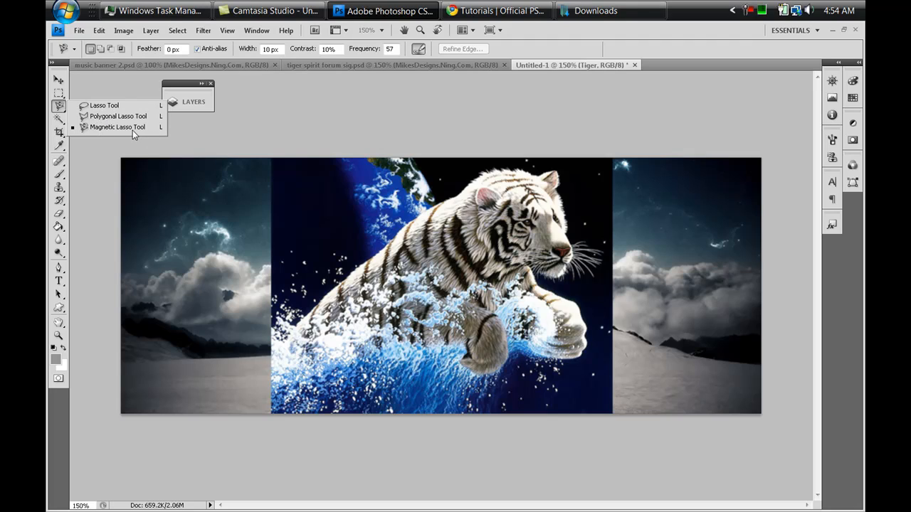
pyautogui.click(105, 128)
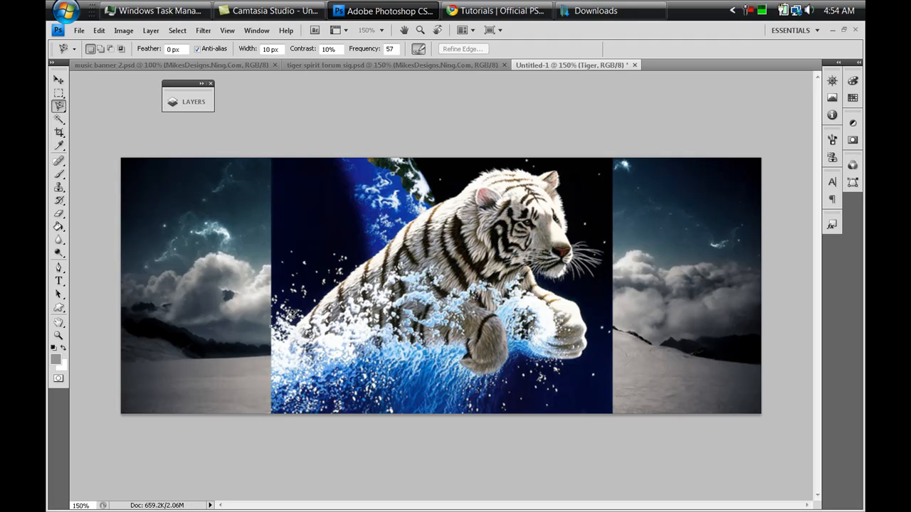
pyautogui.scroll(3, 288, 313)
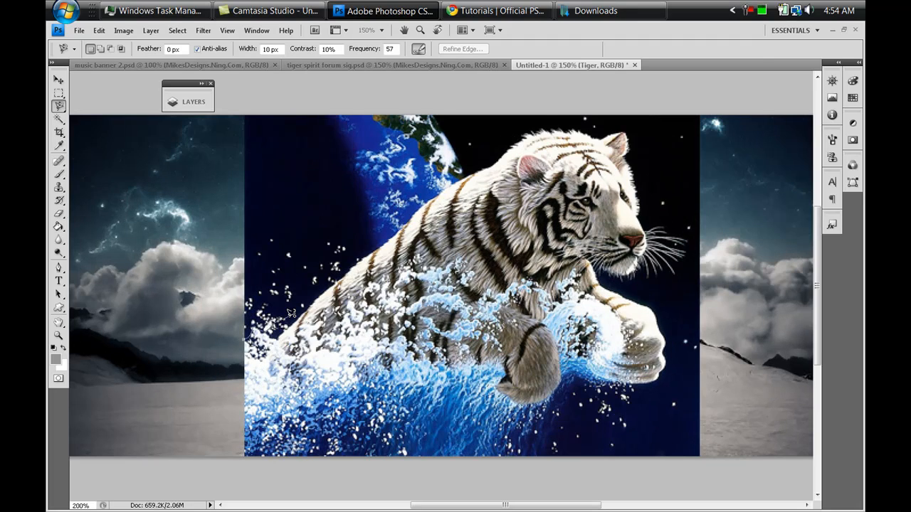
pyautogui.scroll(1, 290, 314)
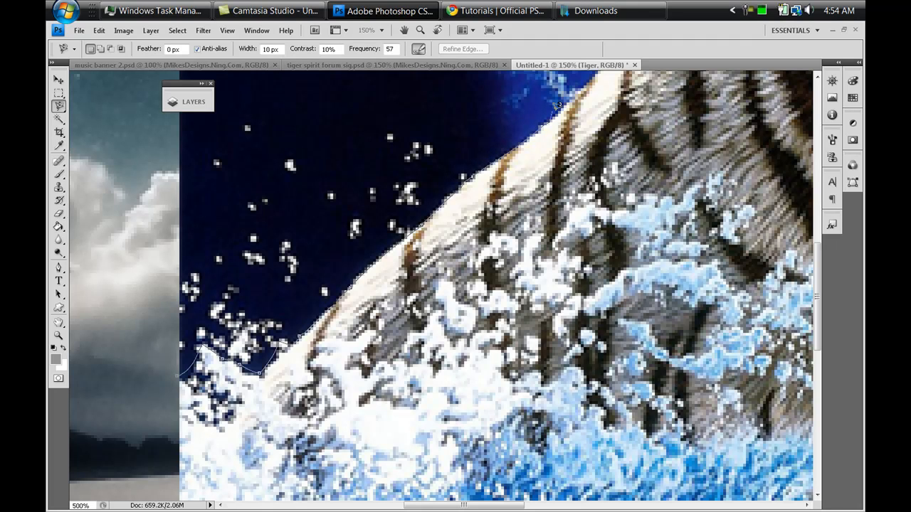
pyautogui.scroll(-4, 556, 104)
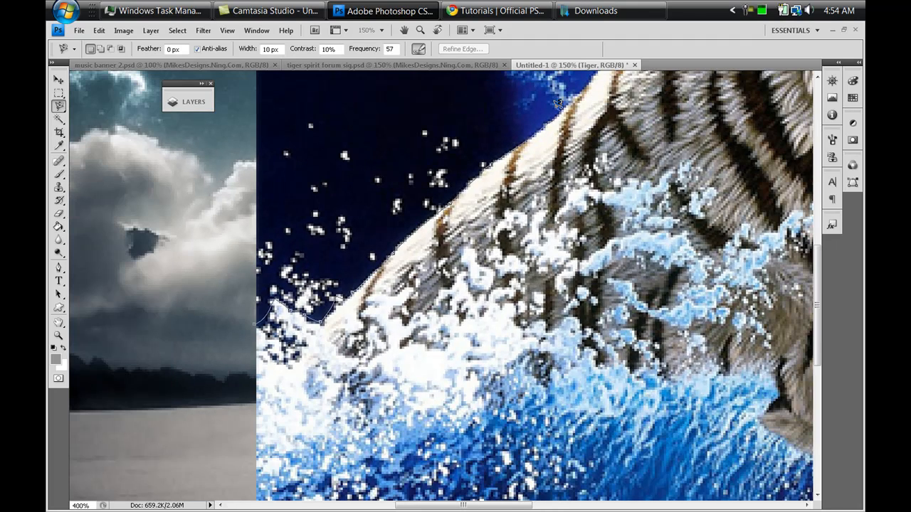
pyautogui.scroll(-1, 556, 107)
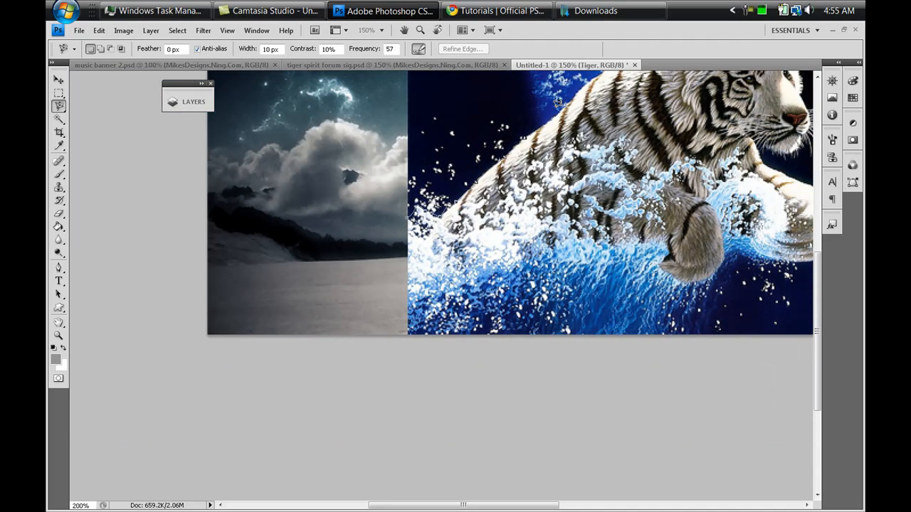
pyautogui.scroll(-2, 556, 107)
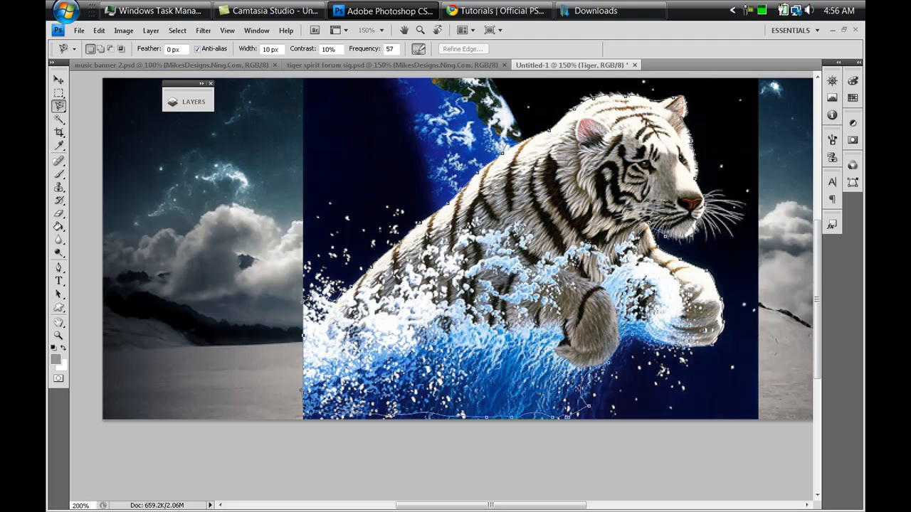
pyautogui.doubleClick(306, 300)
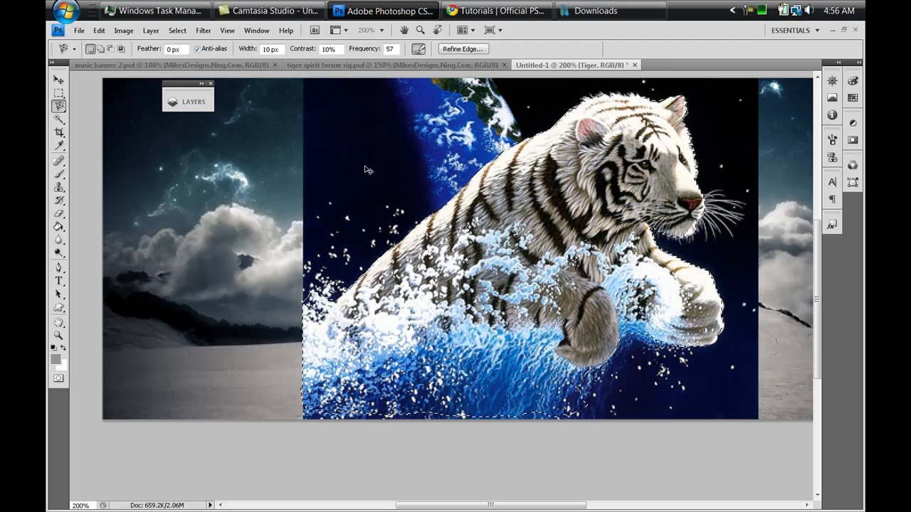
# Copy the selected tiger and splash into a new layer above the Tiger layer and hide the original Tiger layer.
pyautogui.click(192, 102)
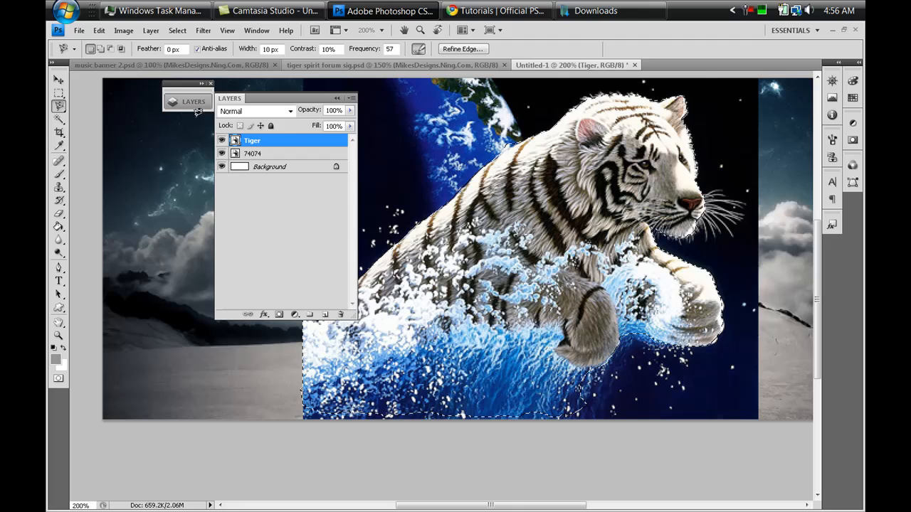
pyautogui.click(324, 316)
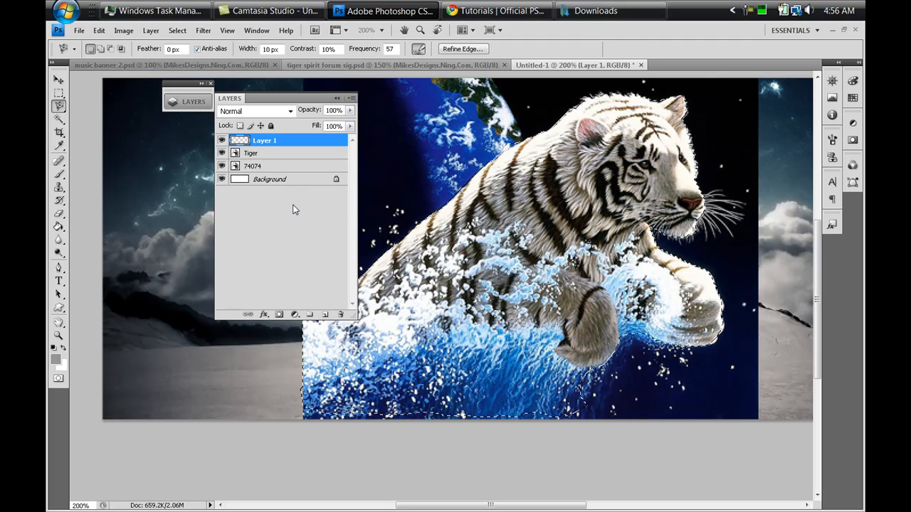
pyautogui.hotkey('ctrl', 'v')
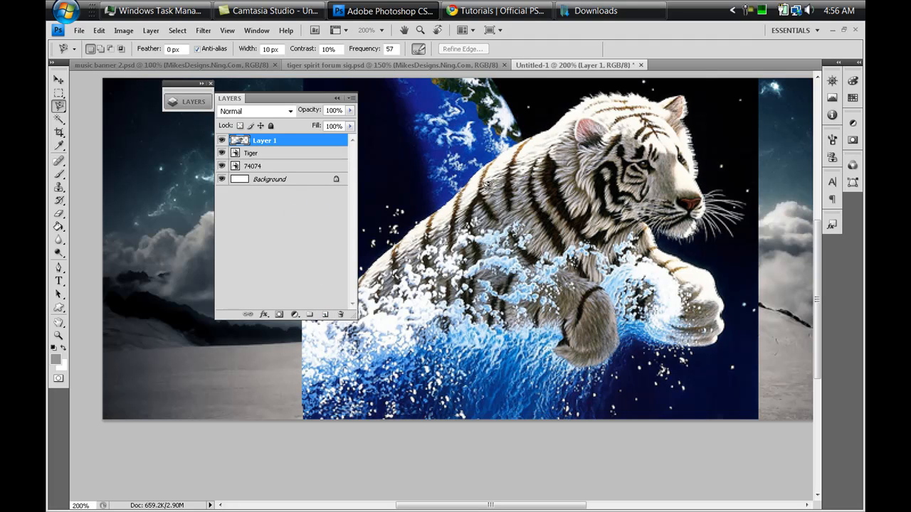
pyautogui.click(222, 153)
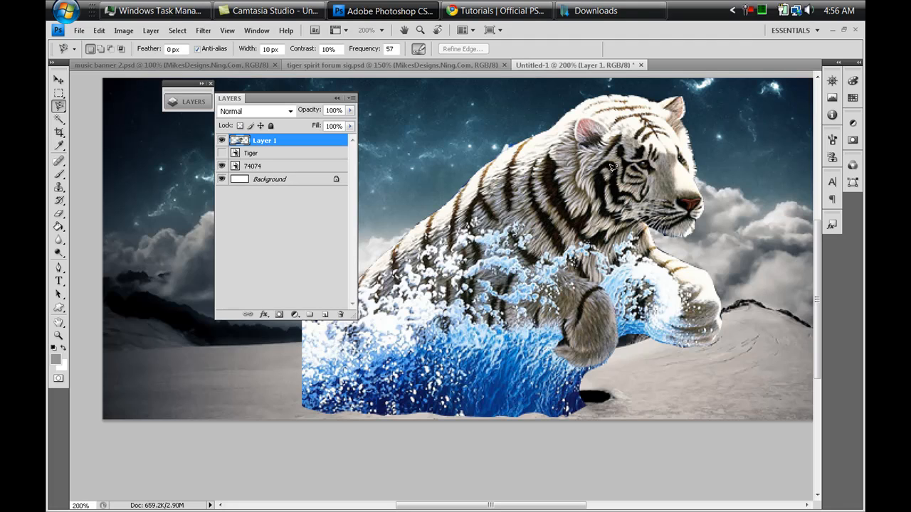
# Set the zoom to 150% and move the tiger cutout so its splash fills the lower-left corner of the canvas.
pyautogui.click(58, 81)
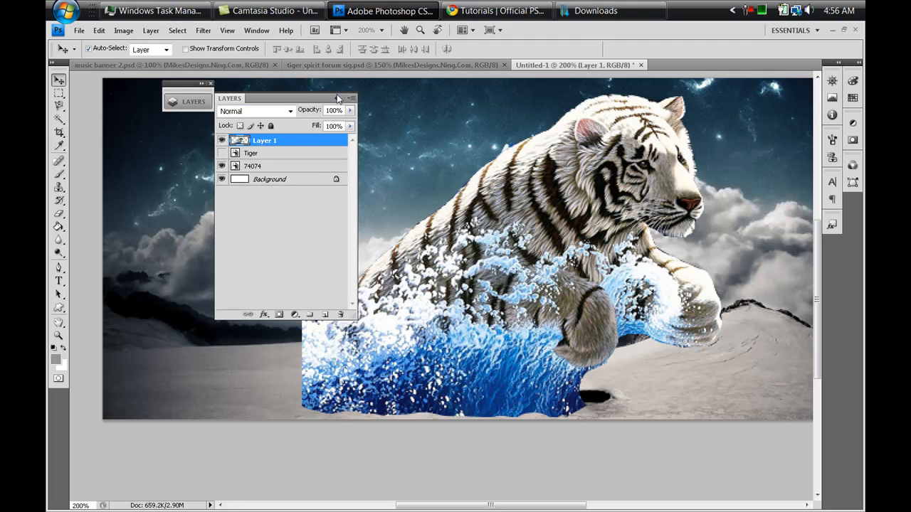
pyautogui.click(338, 98)
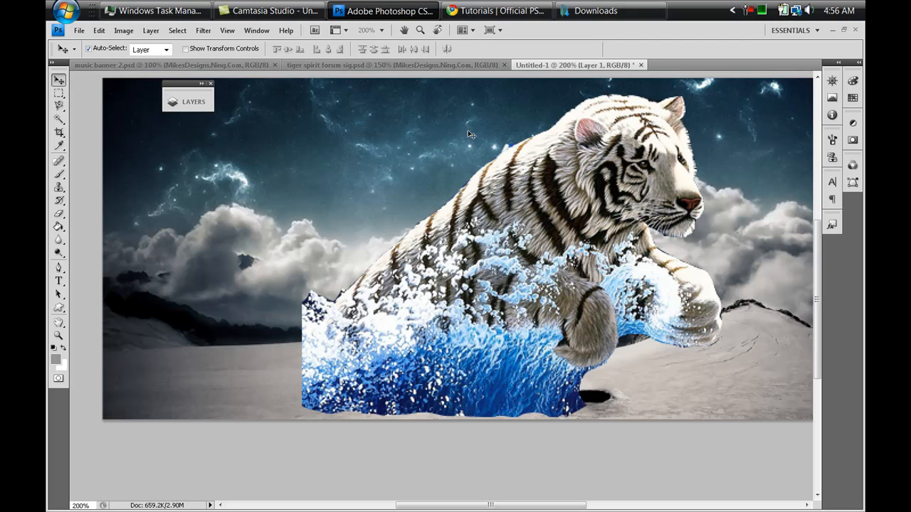
pyautogui.click(382, 30)
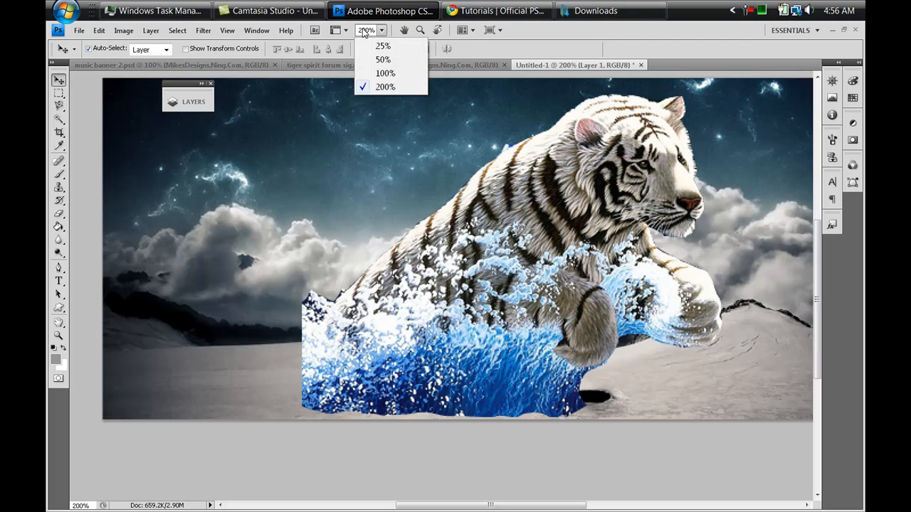
pyautogui.click(365, 32)
pyautogui.click(363, 30)
pyautogui.write('15')
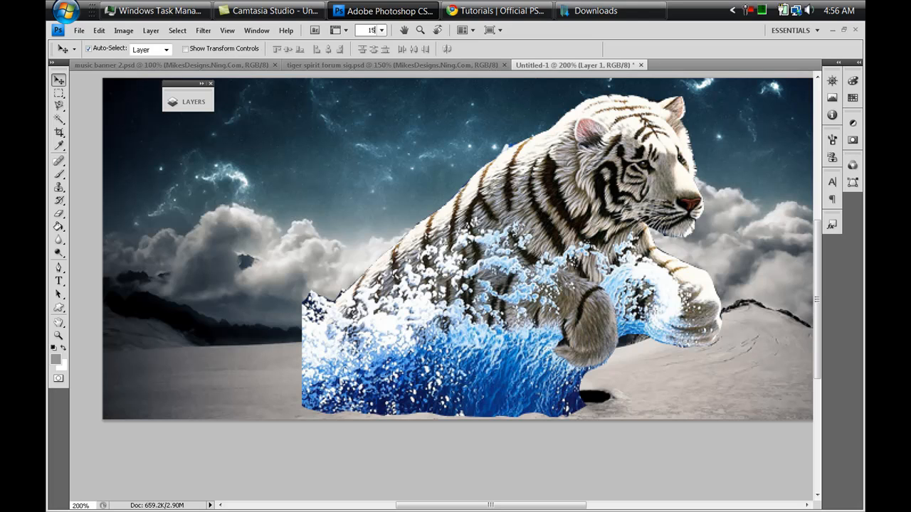
pyautogui.write('0')
pyautogui.press('Return')
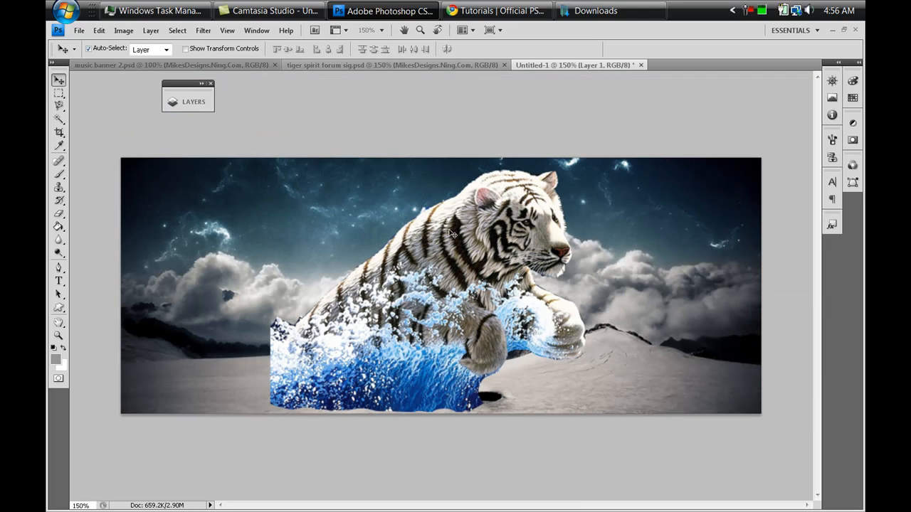
pyautogui.moveTo(444, 229); pyautogui.dragTo(290, 243)
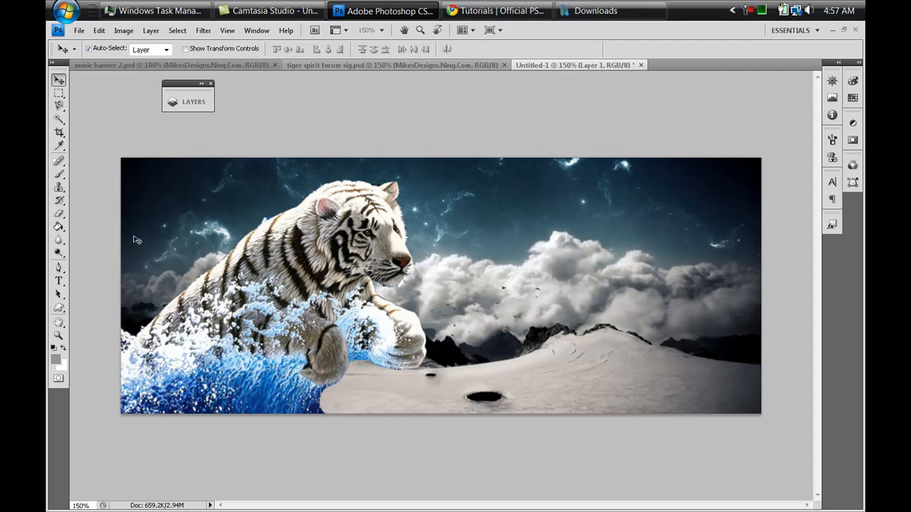
# Add a Drop Shadow with default settings to the tiger cutout layer.
pyautogui.click(168, 105)
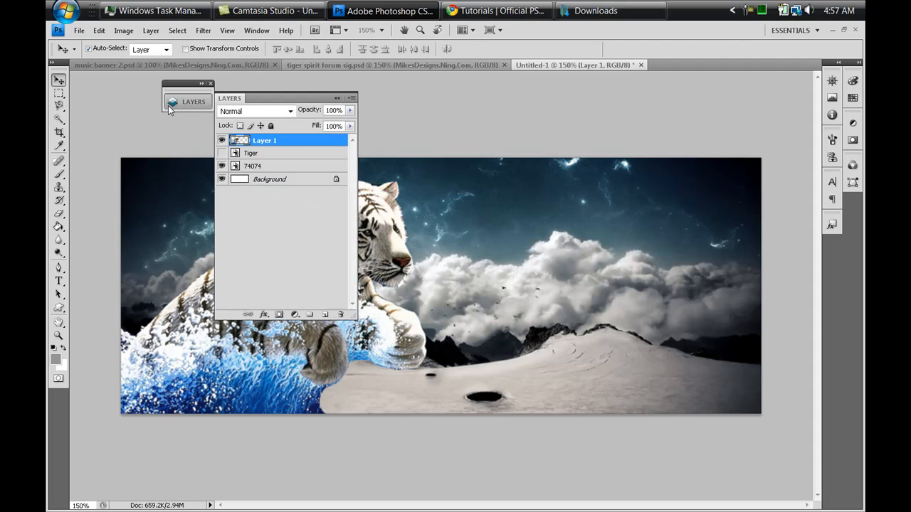
pyautogui.doubleClick(310, 143)
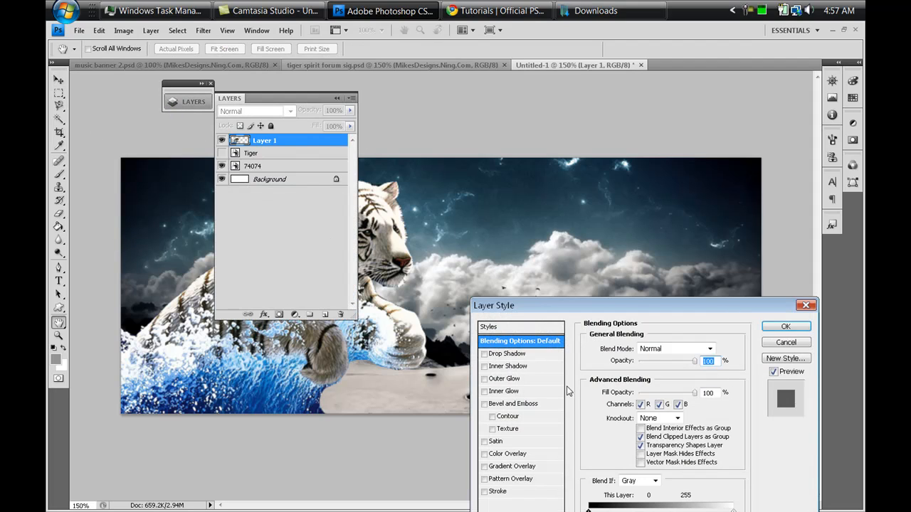
pyautogui.click(485, 354)
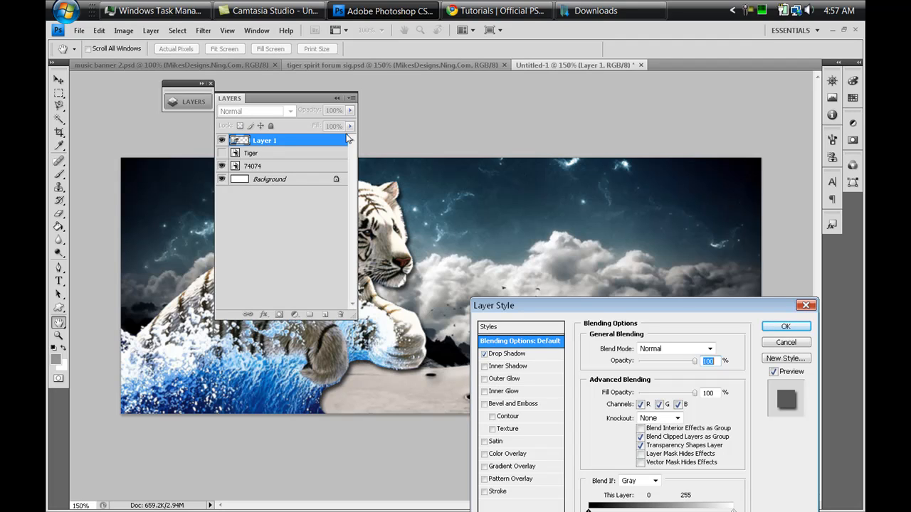
pyautogui.click(337, 99)
pyautogui.moveTo(548, 315); pyautogui.dragTo(576, 217)
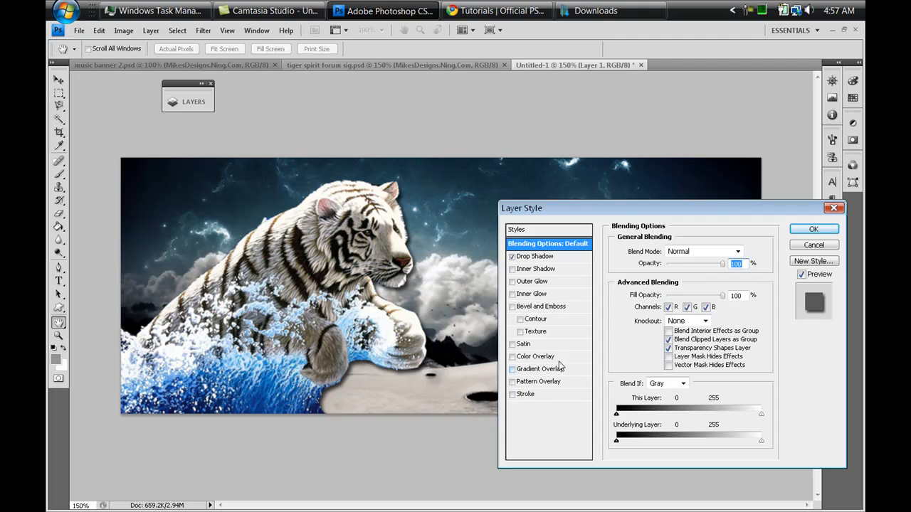
pyautogui.click(813, 229)
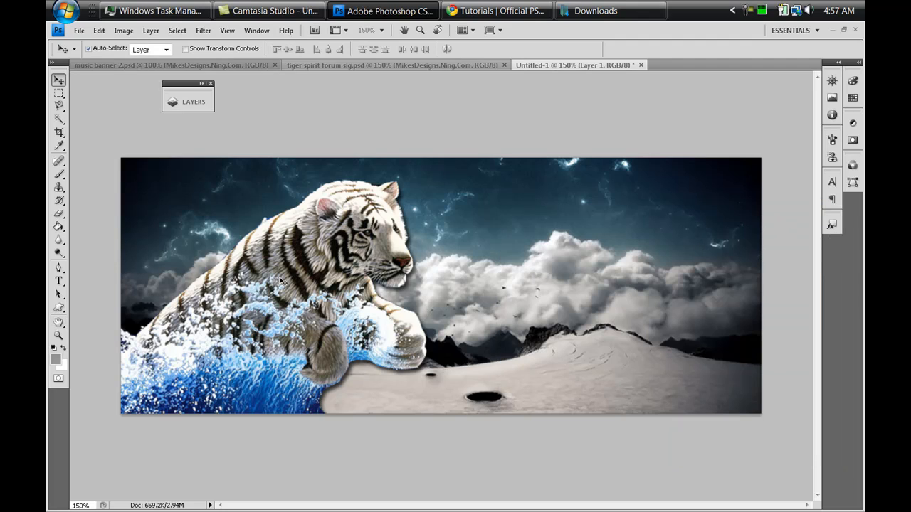
# Add the text "Tiger" in black at 80 pt in the sky in front of the tiger's head.
pyautogui.click(60, 281)
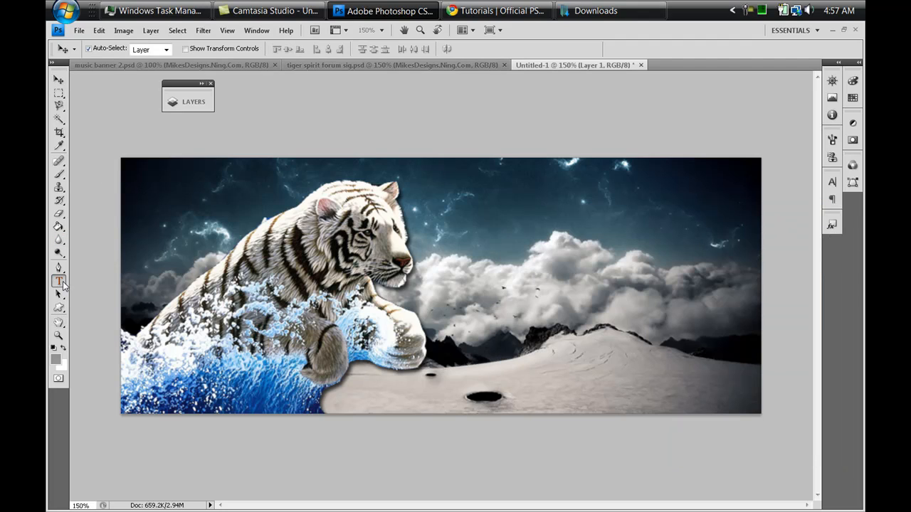
pyautogui.click(471, 229)
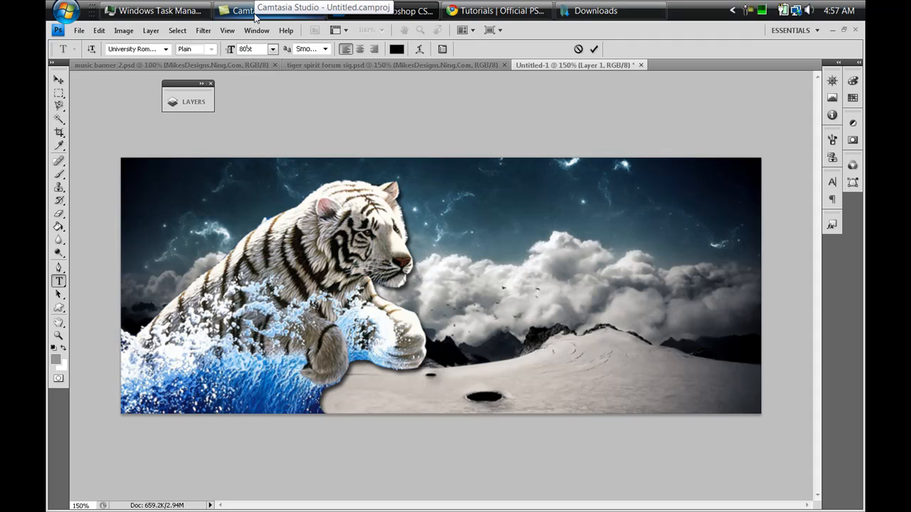
pyautogui.press('Return')
pyautogui.write('T')
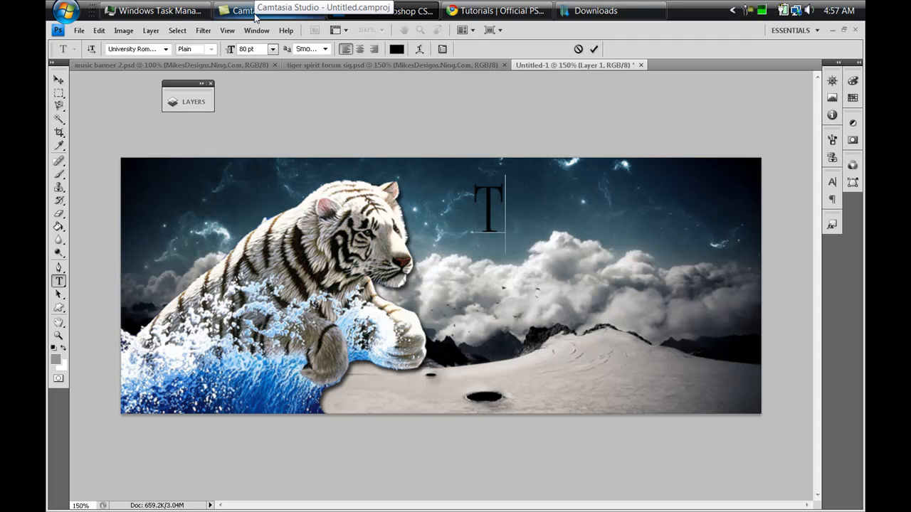
pyautogui.write('iger')
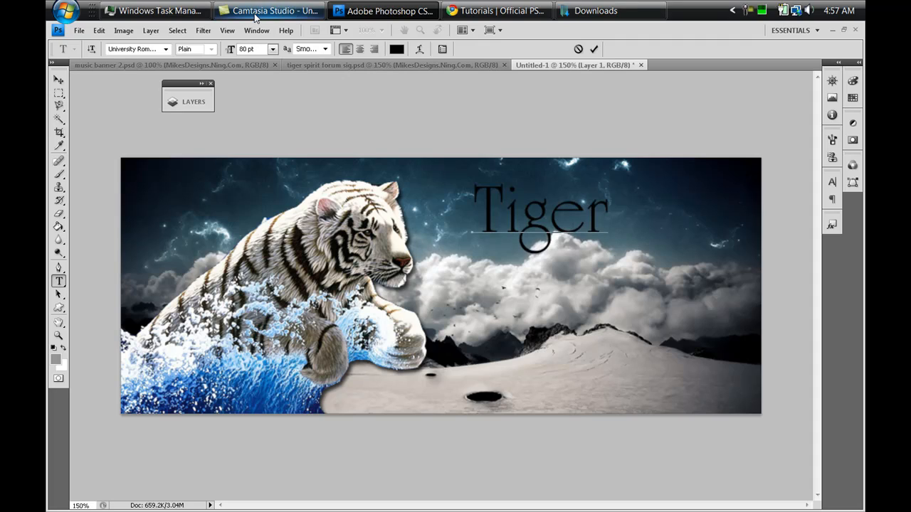
pyautogui.hotkey('ctrl', 'Return')
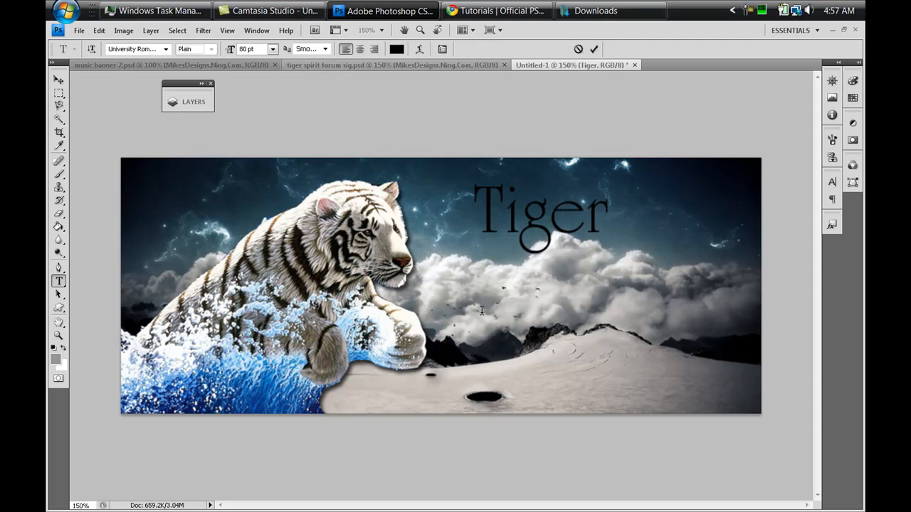
# Add "Spirit" as a separate 80 pt text below "Tiger" and move it up close beneath that word, slightly to the right.
pyautogui.click(481, 310)
pyautogui.write('Spi')
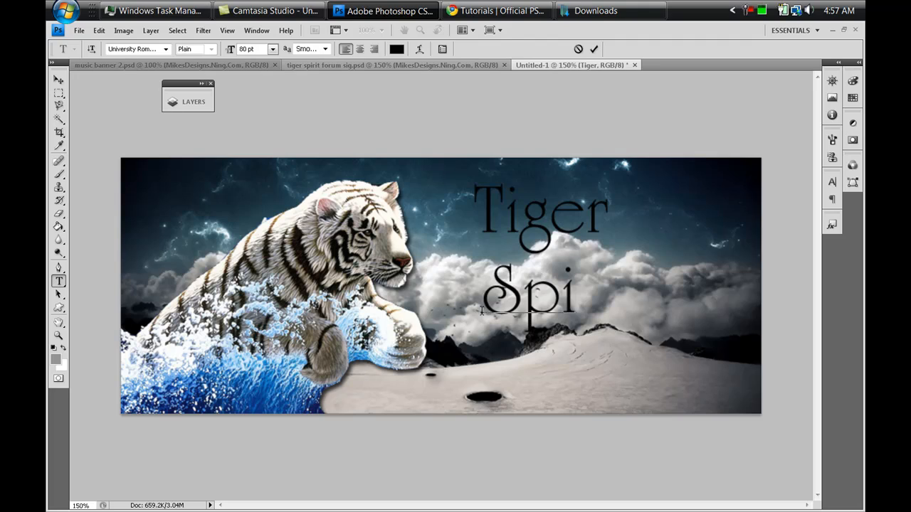
pyautogui.write('rit')
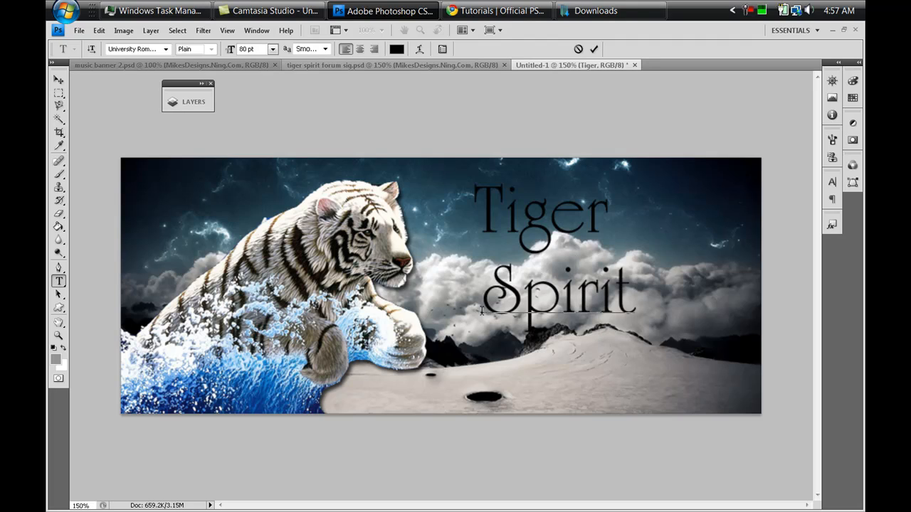
pyautogui.hotkey('ctrl', 'Return')
pyautogui.press('v')
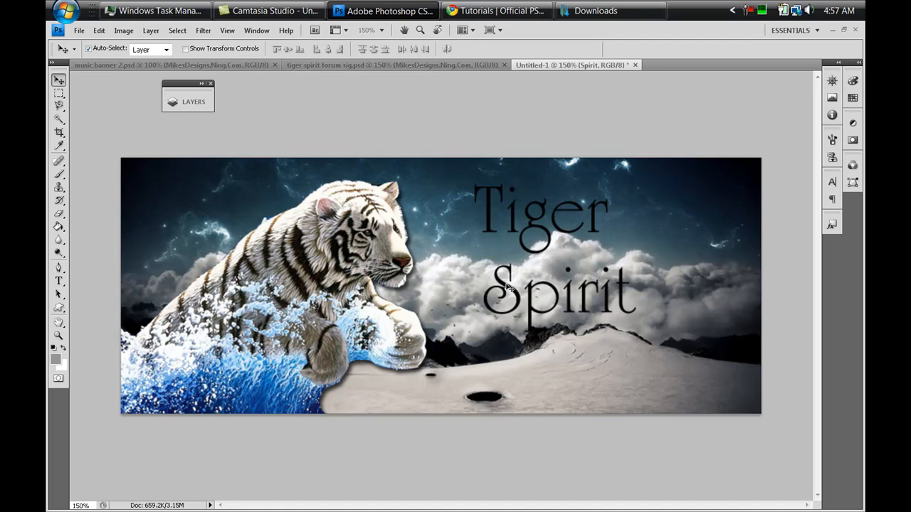
pyautogui.moveTo(505, 286); pyautogui.dragTo(510, 287)
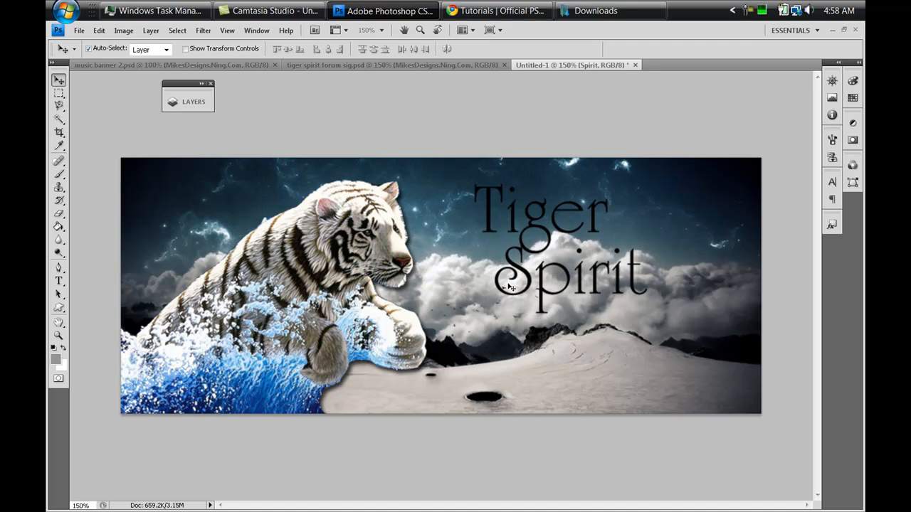
# Place the "Spirit" text layer beneath the "Tiger" text layer and give the "Tiger" text a default Drop Shadow.
pyautogui.click(179, 107)
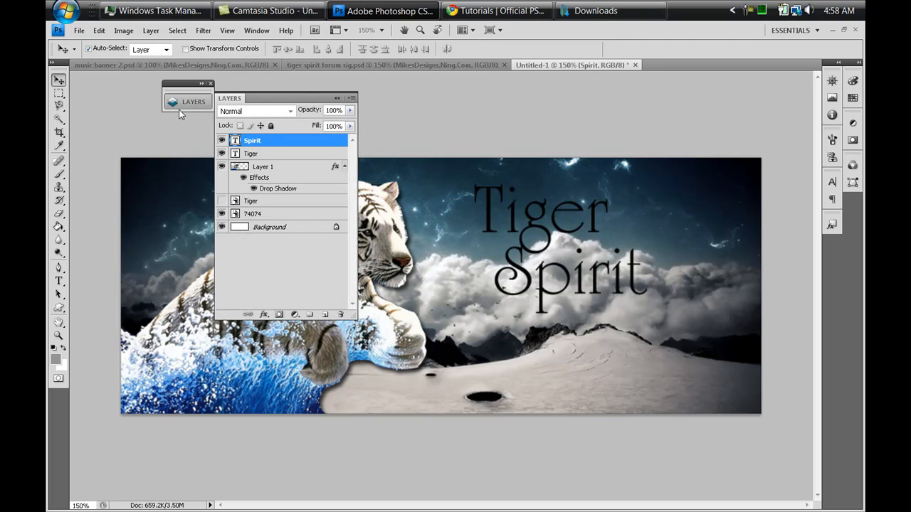
pyautogui.moveTo(294, 145); pyautogui.dragTo(290, 157)
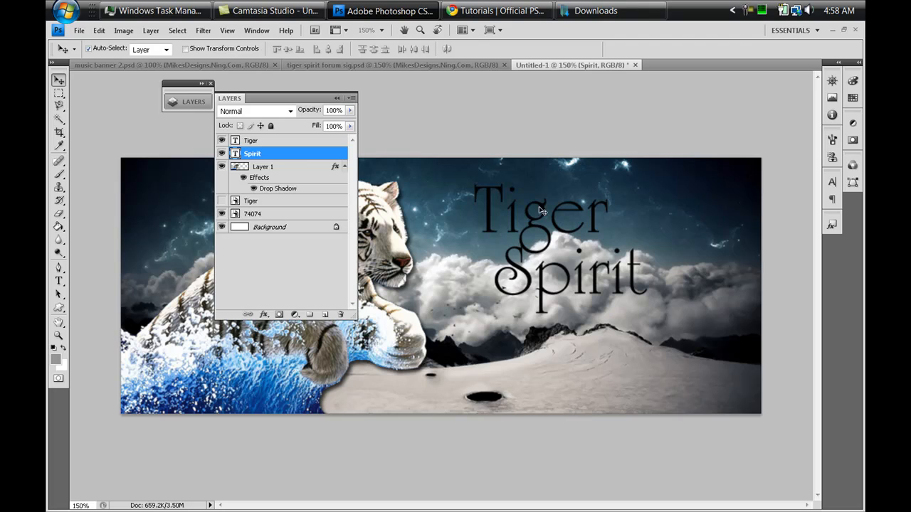
pyautogui.doubleClick(319, 144)
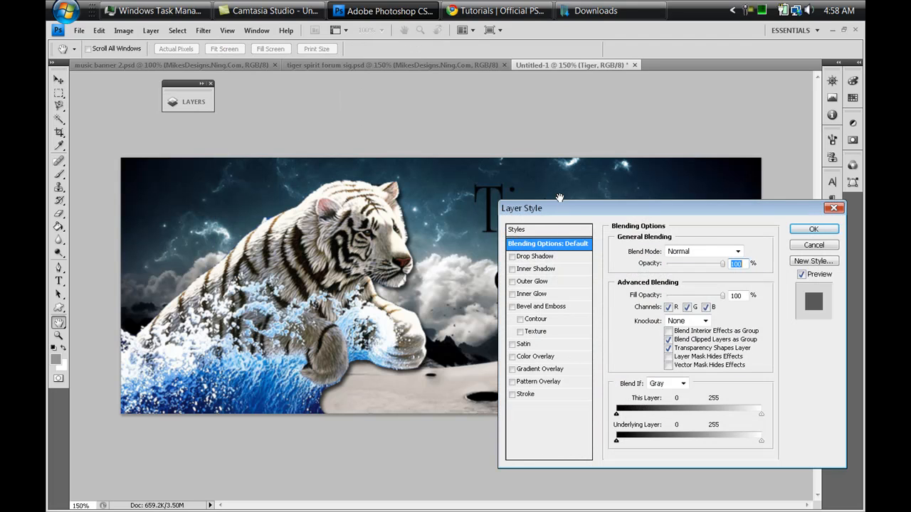
pyautogui.moveTo(559, 209); pyautogui.dragTo(156, 193)
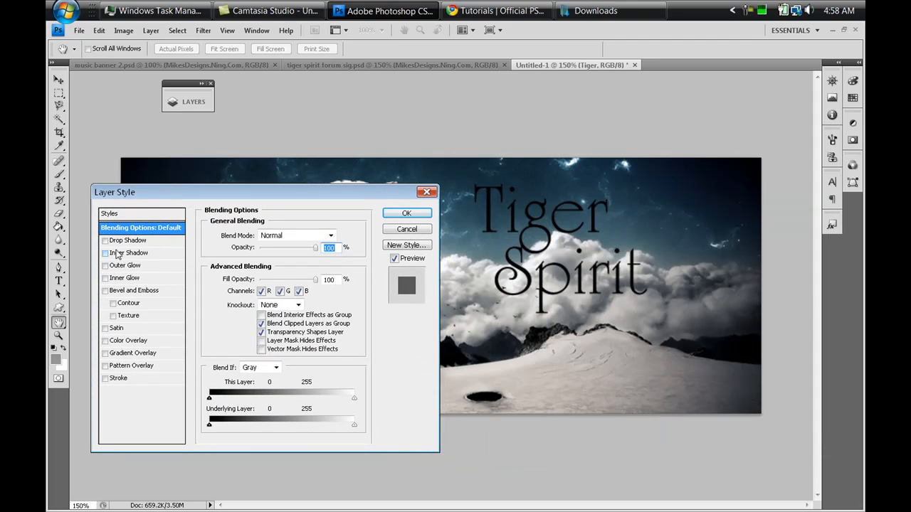
pyautogui.click(105, 241)
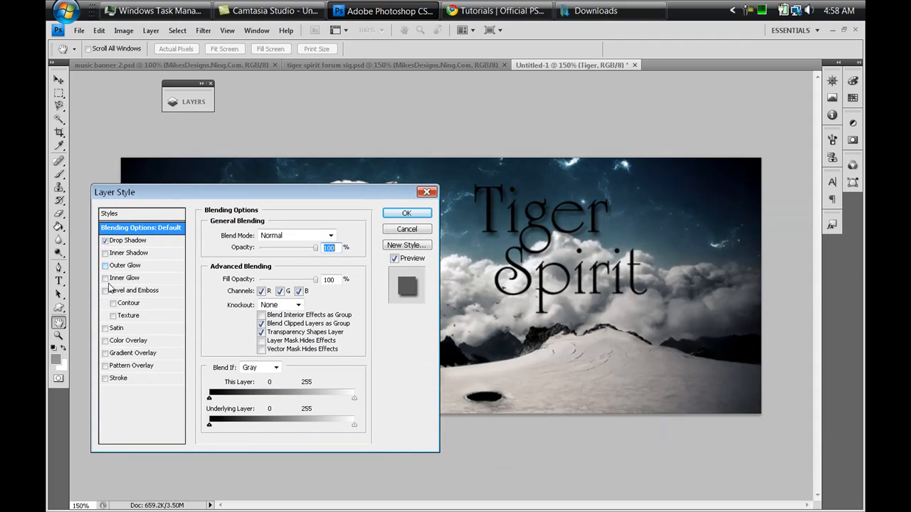
# Add a Gradient Overlay to the "Tiger" text using a pale silver-beige gradient preset.
pyautogui.click(118, 354)
pyautogui.click(312, 260)
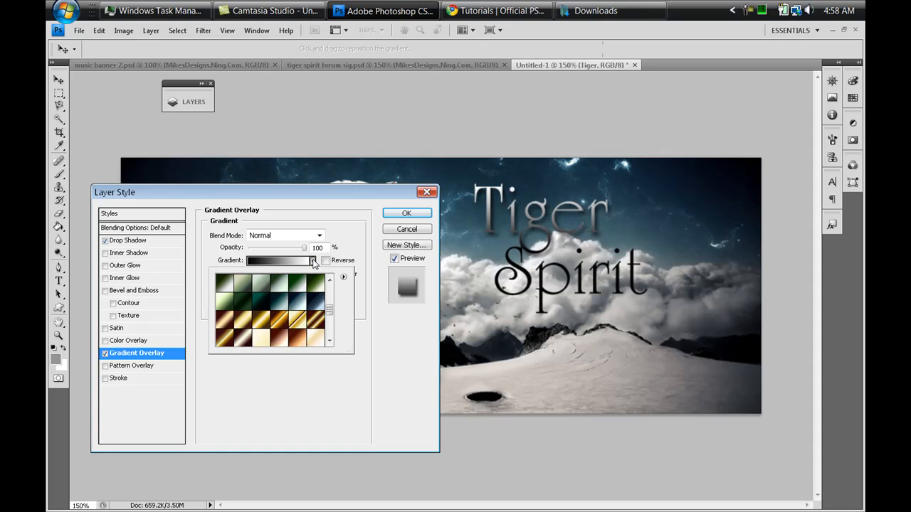
pyautogui.scroll(-5, 262, 317)
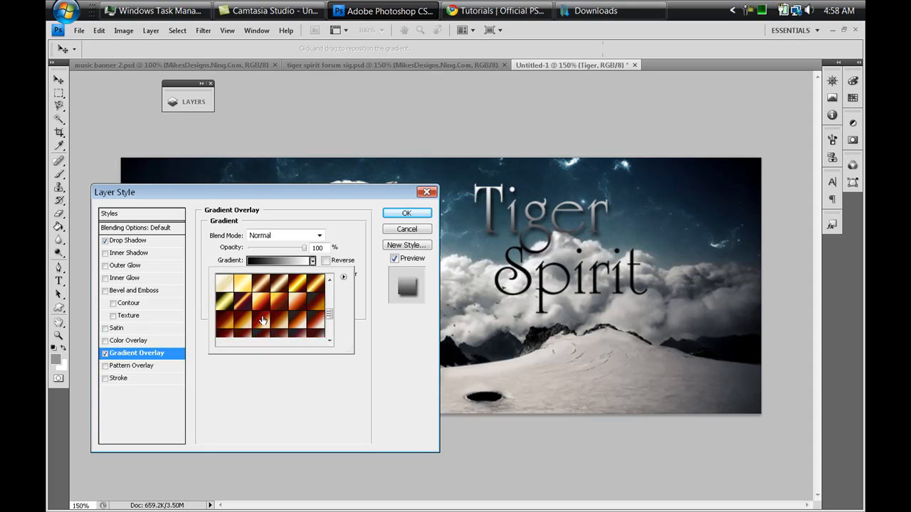
pyautogui.scroll(-4, 262, 317)
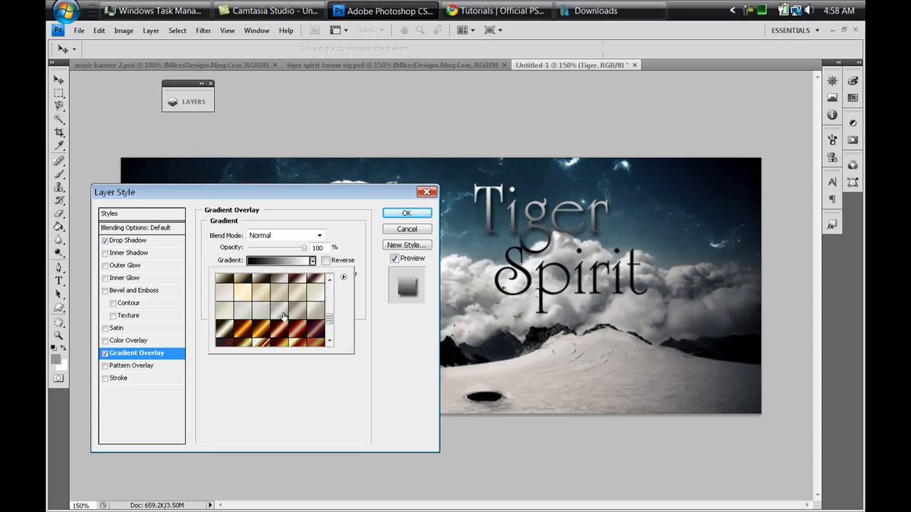
pyautogui.click(283, 315)
# Add a 1 px black Stroke positioned Outside to the "Tiger" text and apply the layer style.
pyautogui.click(137, 378)
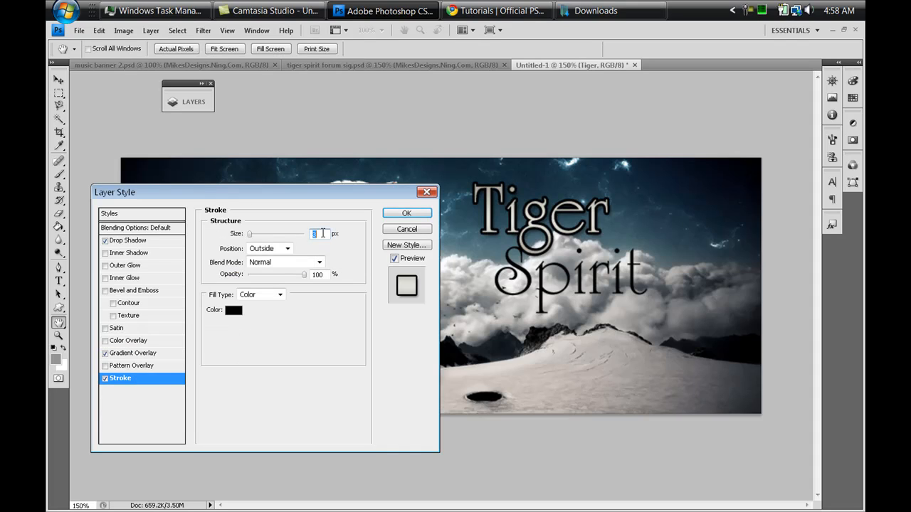
pyautogui.write('1')
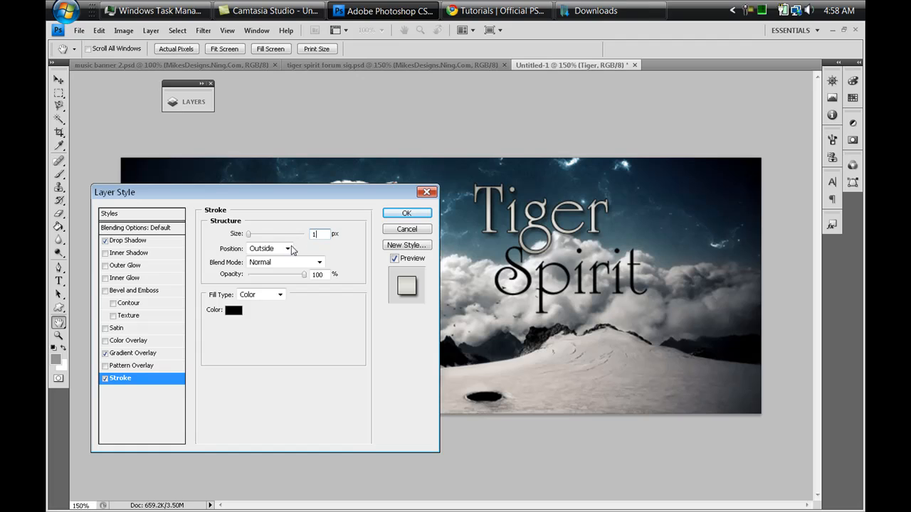
pyautogui.click(289, 249)
pyautogui.click(287, 252)
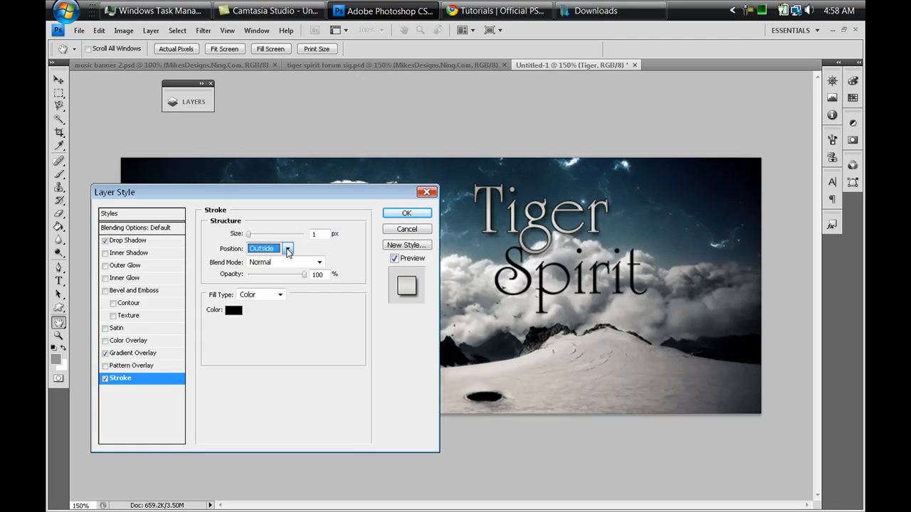
pyautogui.click(406, 214)
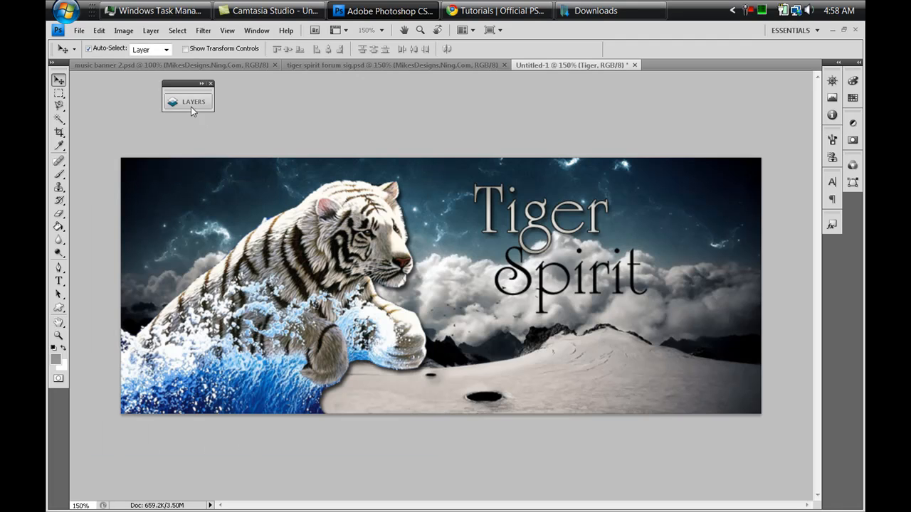
# Copy the layer style of the "Tiger" text onto the "Spirit" text layer.
pyautogui.click(191, 106)
pyautogui.rightClick(275, 140)
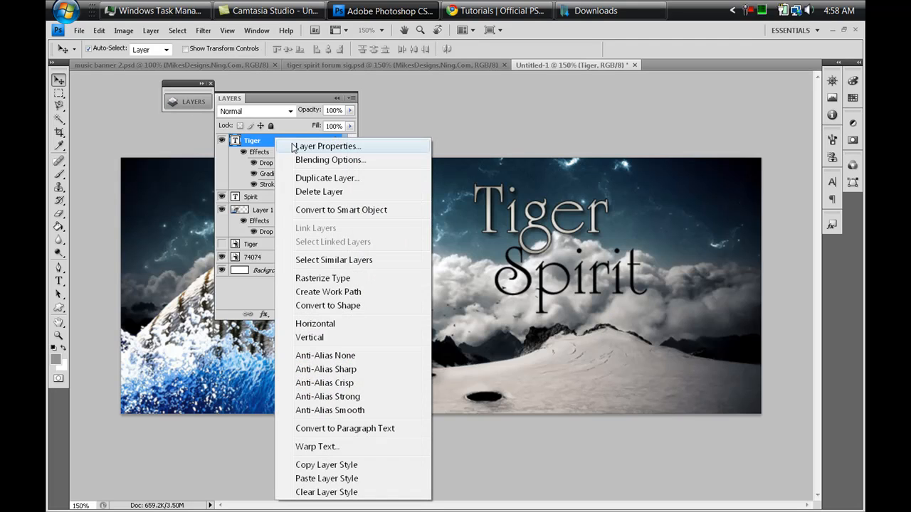
pyautogui.click(325, 466)
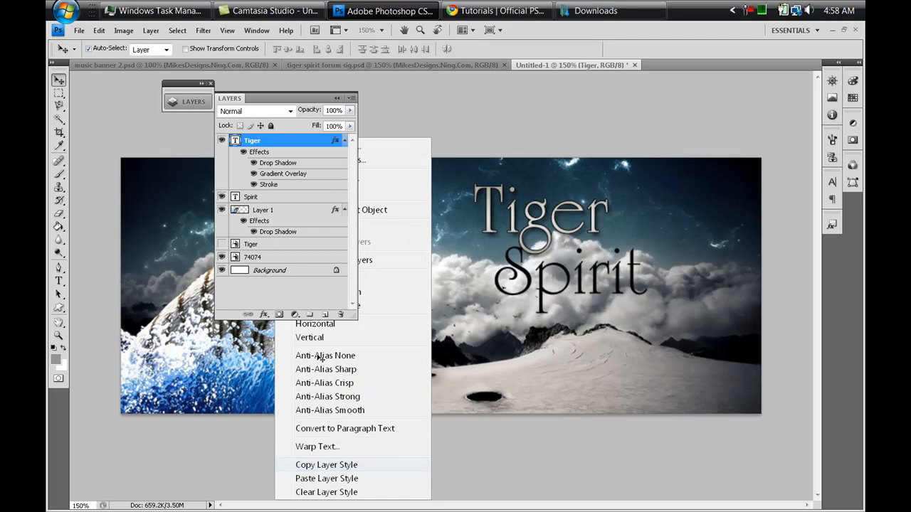
pyautogui.click(289, 198)
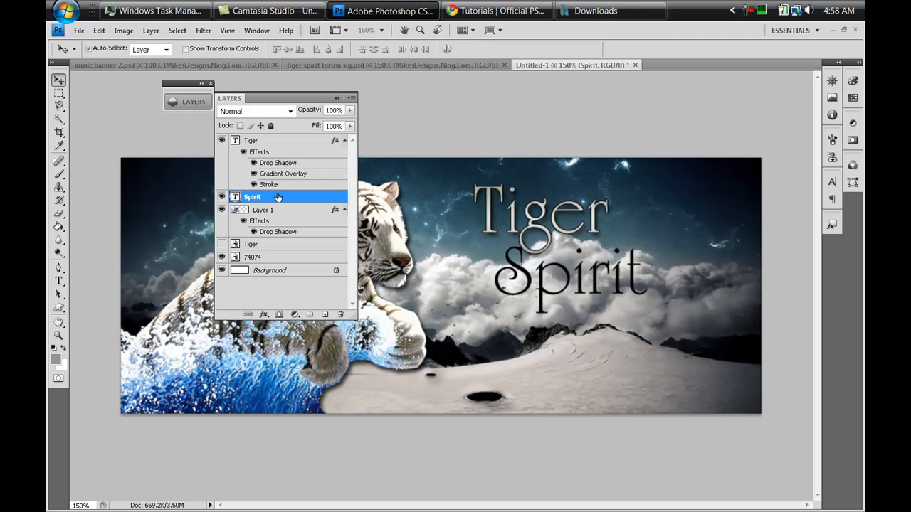
pyautogui.rightClick(278, 197)
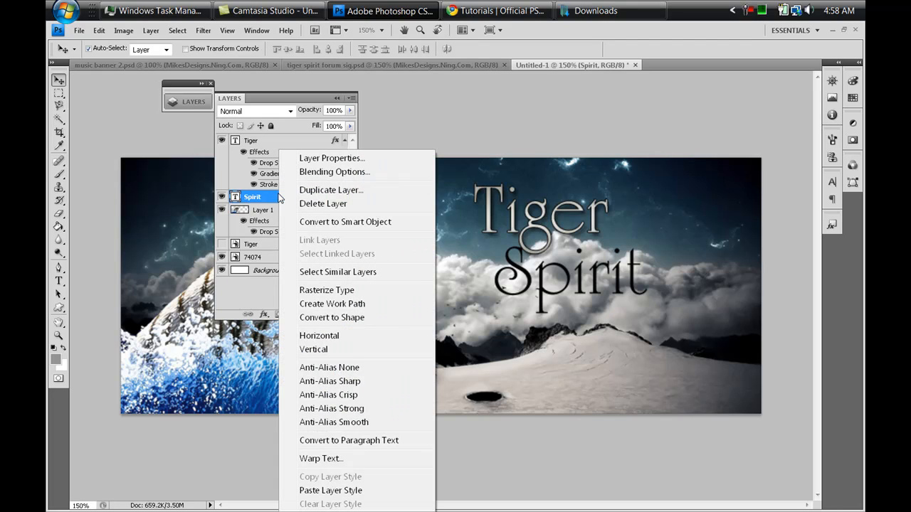
pyautogui.click(317, 490)
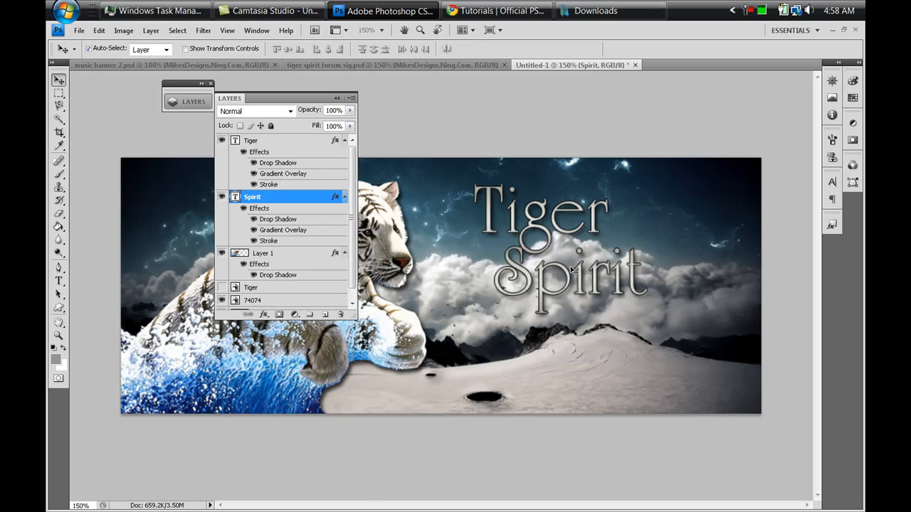
pyautogui.click(337, 99)
# Add the text "MikesDesigns.Ning.Com" in black at 20 pt and move it onto the snow near the canvas's lower-right corner.
pyautogui.click(60, 281)
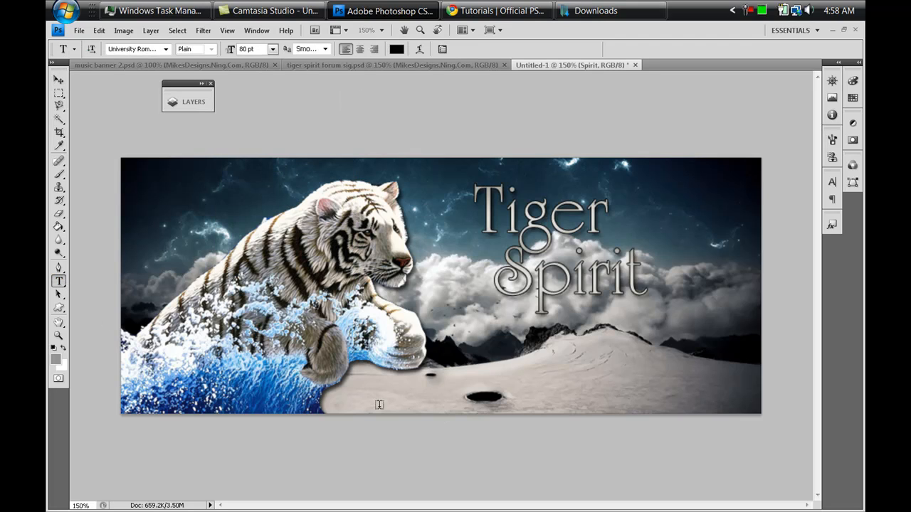
pyautogui.click(356, 410)
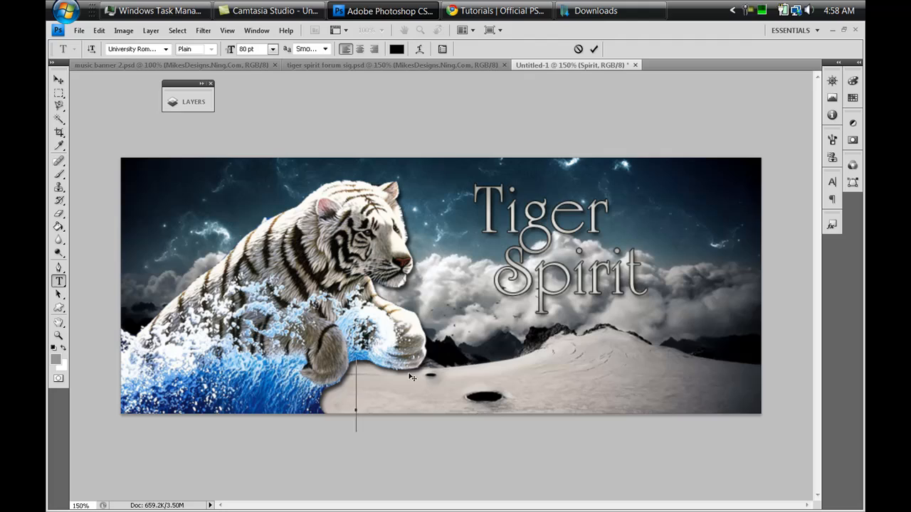
pyautogui.click(243, 47)
pyautogui.write('20 ')
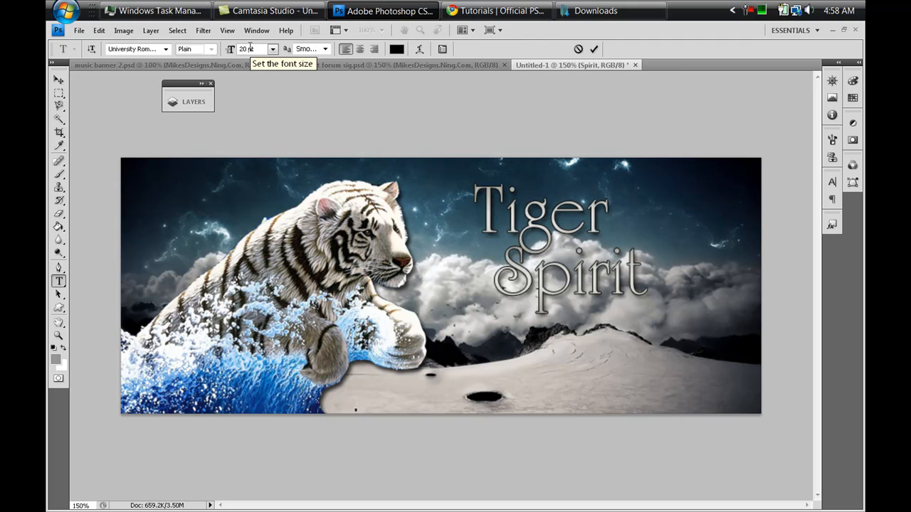
pyautogui.write('Mikes')
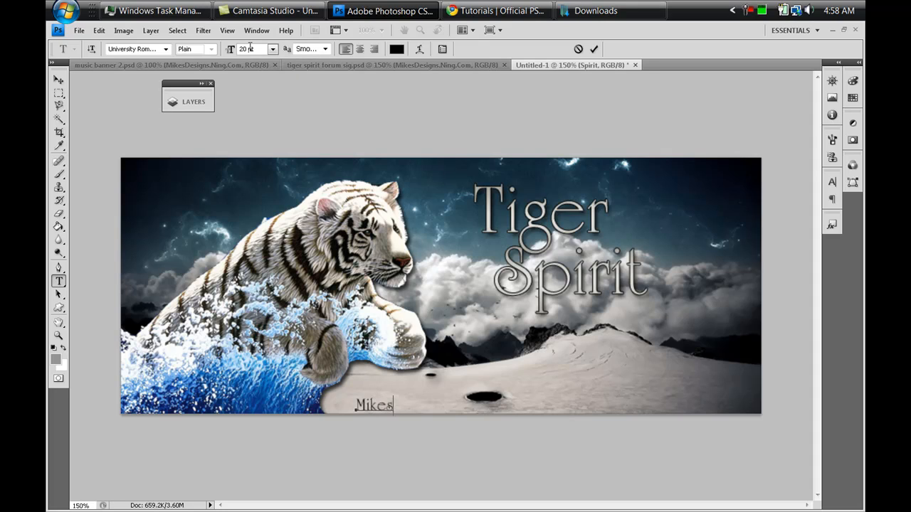
pyautogui.write('Designs.')
pyautogui.write('Ning.Com')
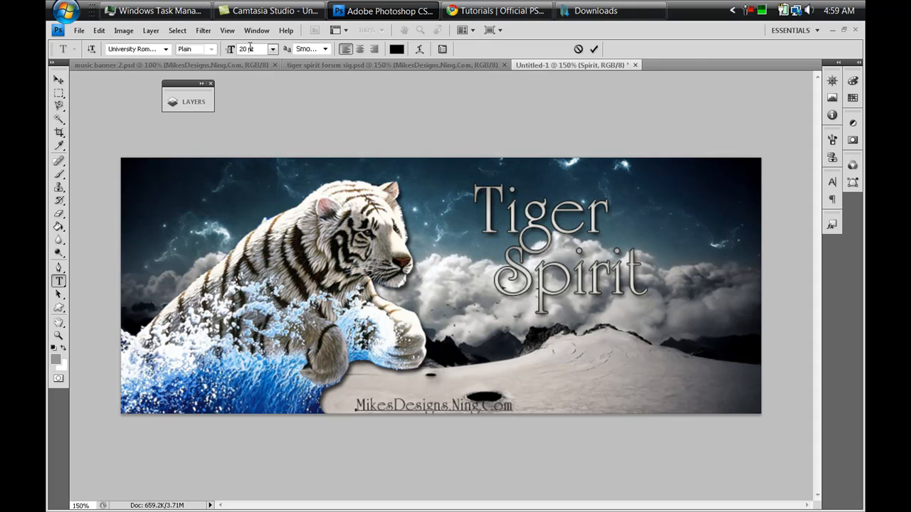
pyautogui.hotkey('ctrl', 'Return')
pyautogui.click(62, 79)
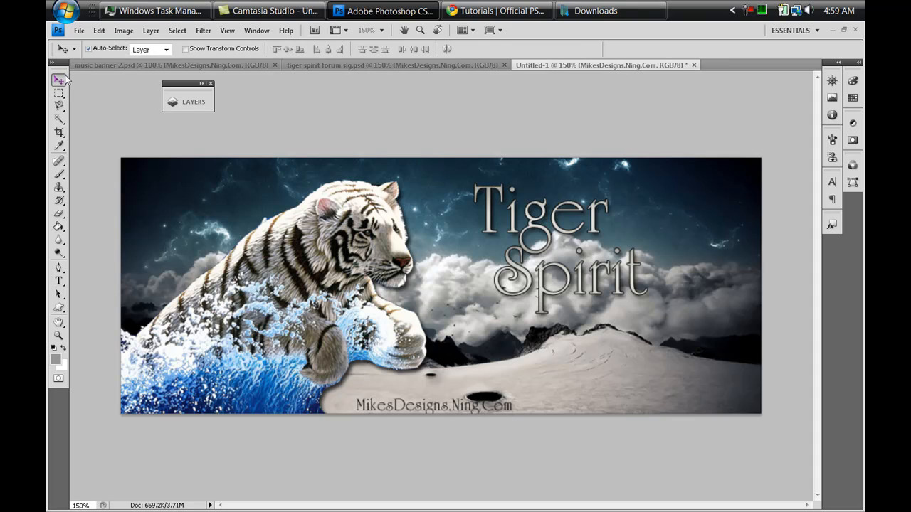
pyautogui.moveTo(384, 409); pyautogui.dragTo(586, 404)
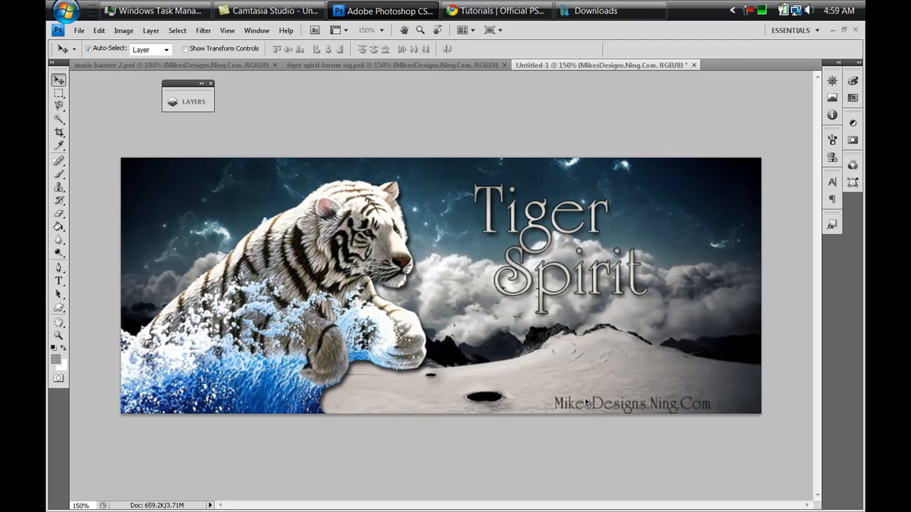
pyautogui.click(79, 30)
pyautogui.click(99, 223)
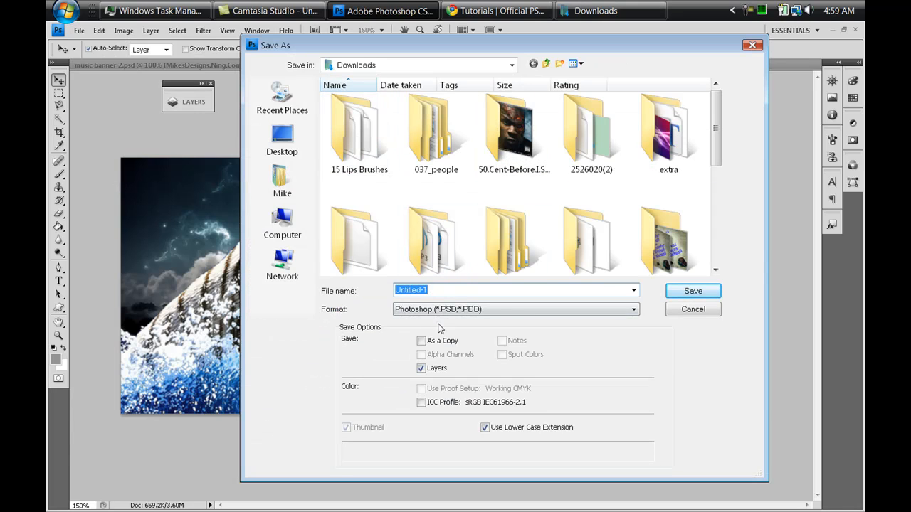
pyautogui.click(692, 309)
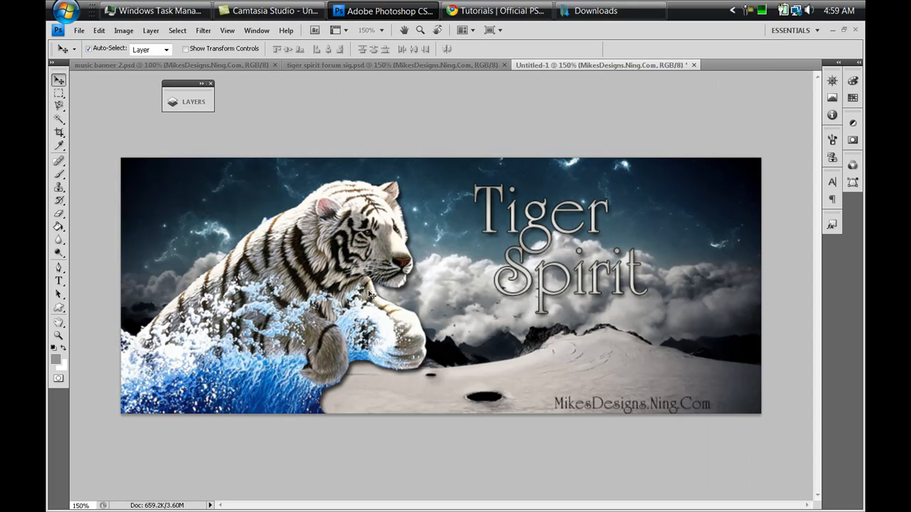